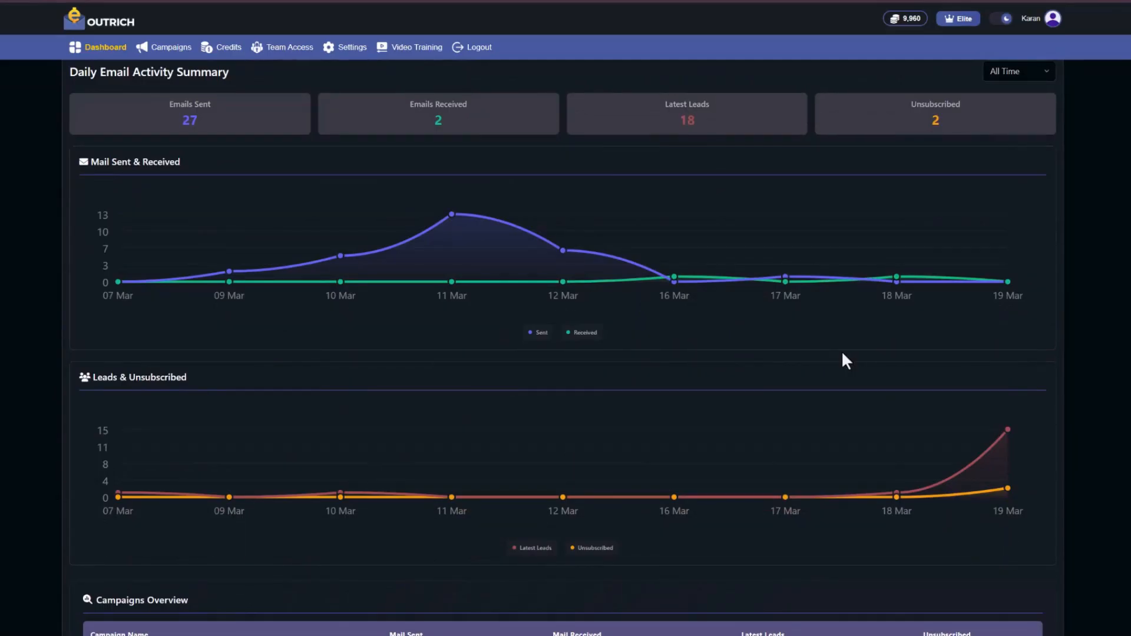
Review the dashboard's daily email activity summary, charts and campaign tables.
scroll(843, 354, "down", 4)
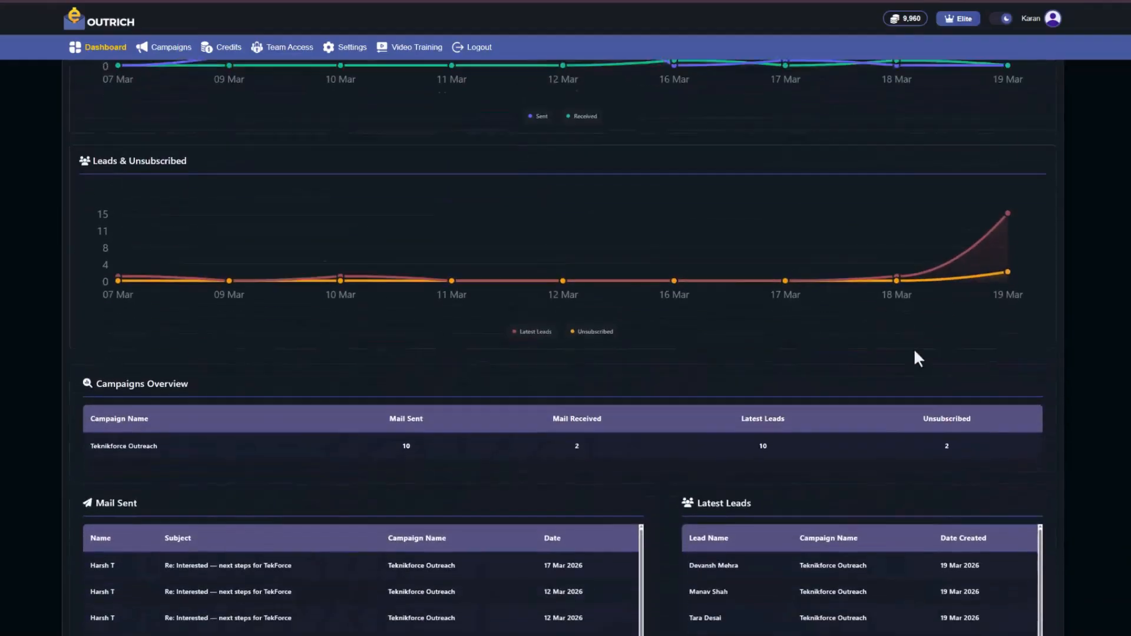
scroll(896, 350, "down", 5)
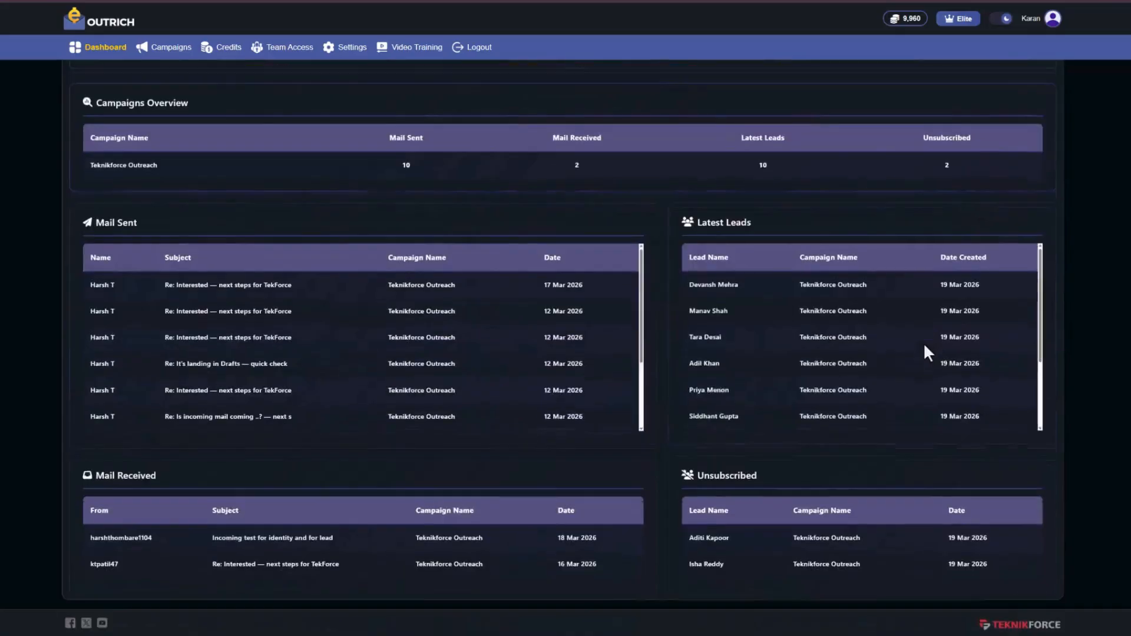
scroll(926, 347, "up", 9)
scroll(922, 342, "up", 3)
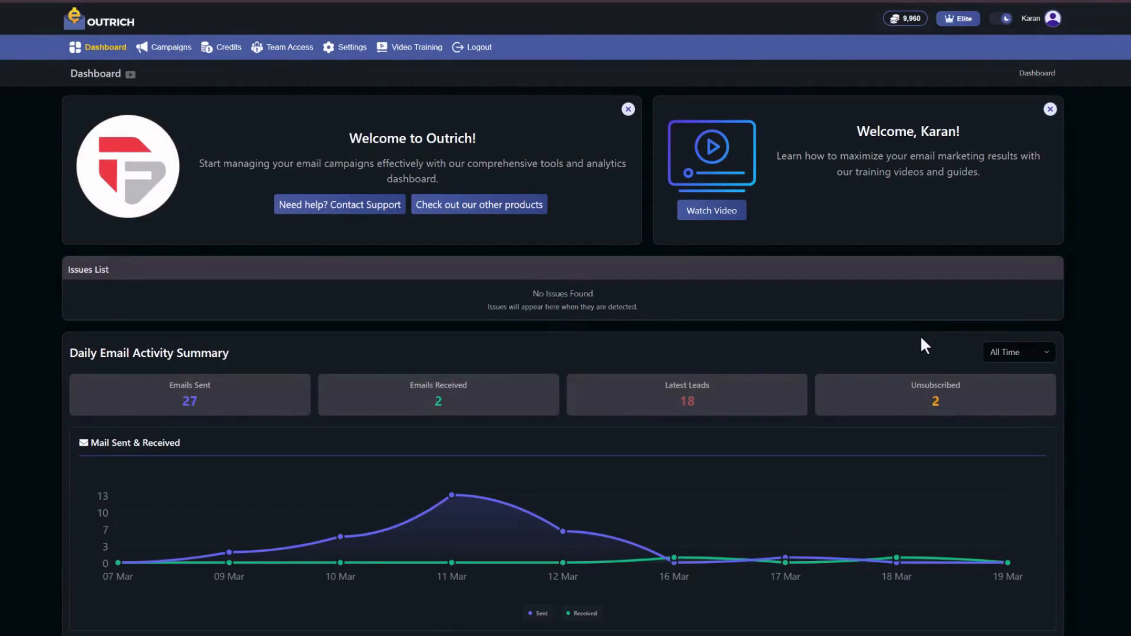
scroll(587, 147, "down", 5)
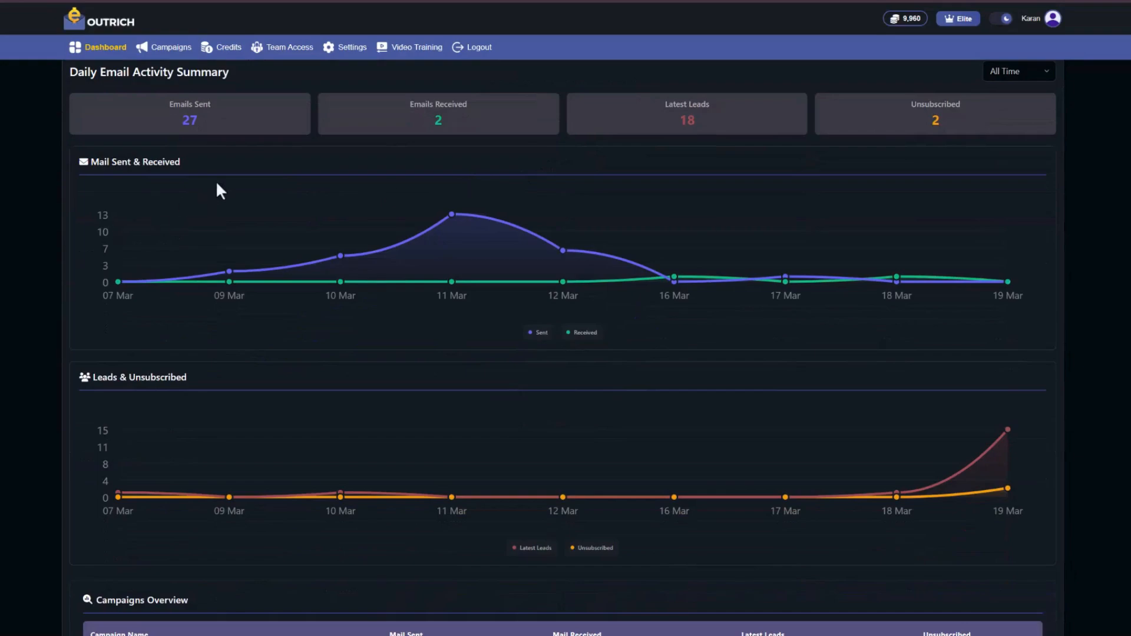
scroll(412, 215, "down", 4)
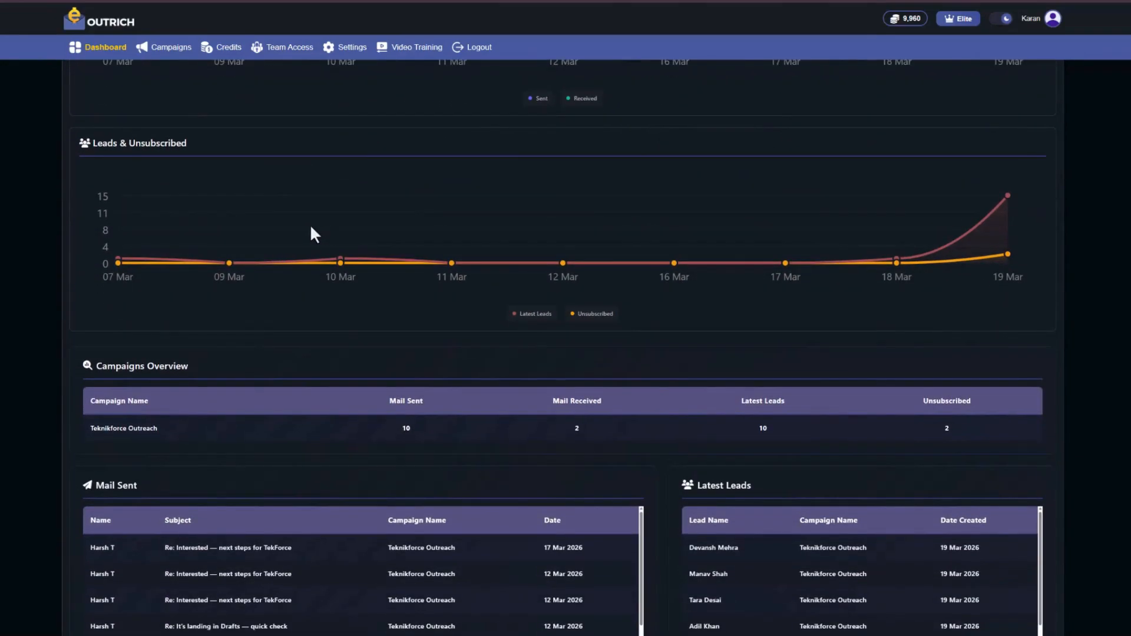
scroll(310, 227, "up", 2)
scroll(308, 225, "down", 2)
scroll(260, 252, "down", 4)
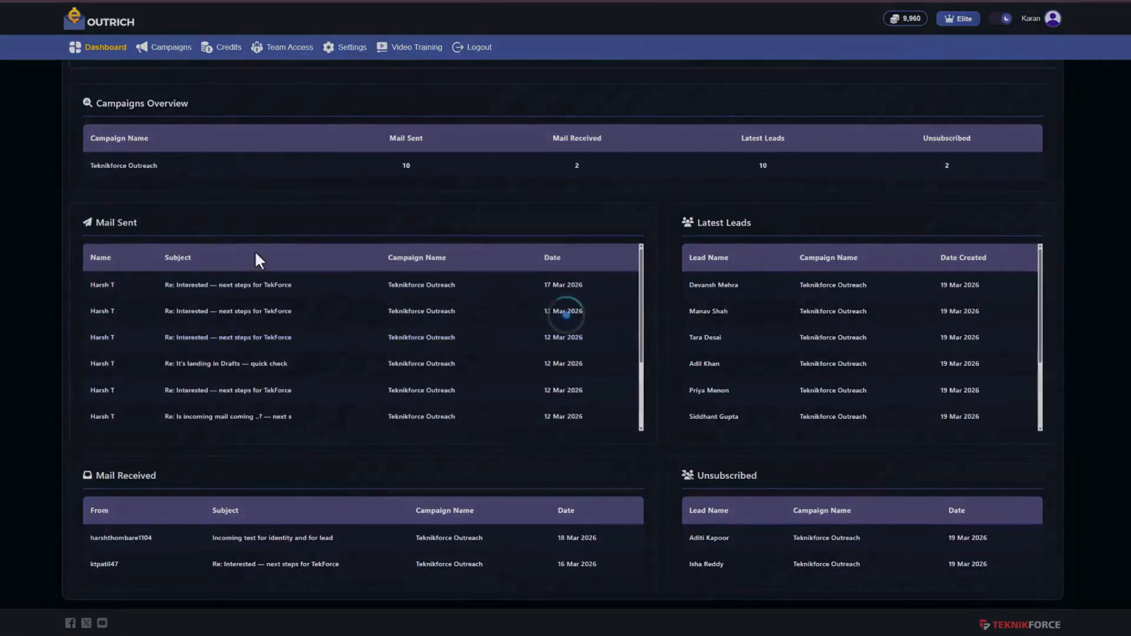
scroll(292, 262, "down", 4)
scroll(902, 259, "down", 4)
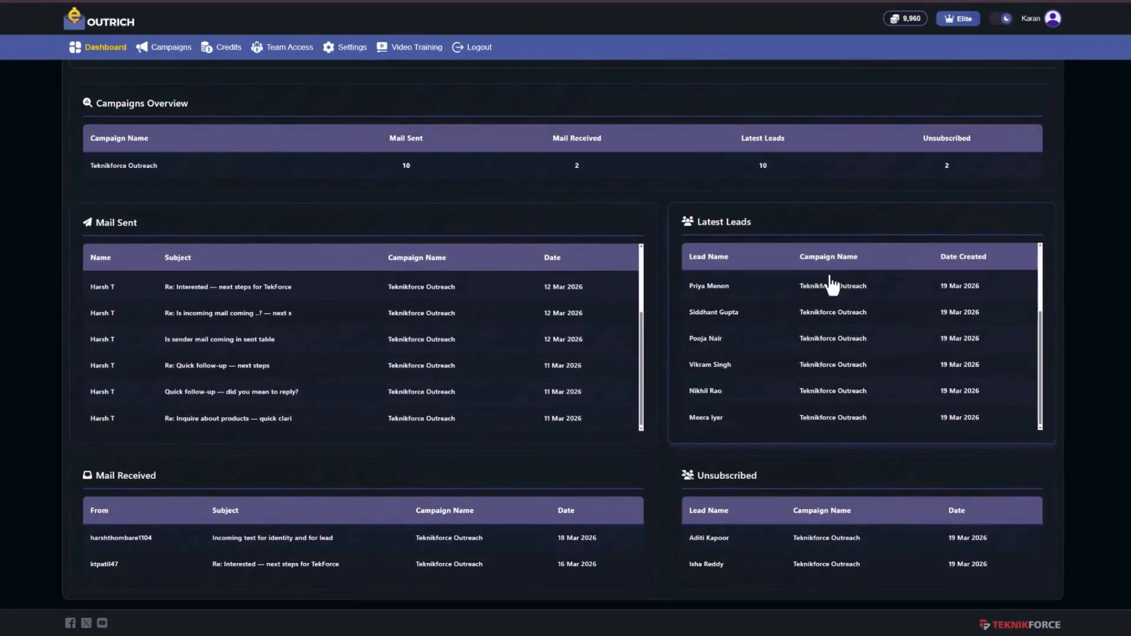
scroll(147, 530, "up", 1)
scroll(145, 528, "up", 5)
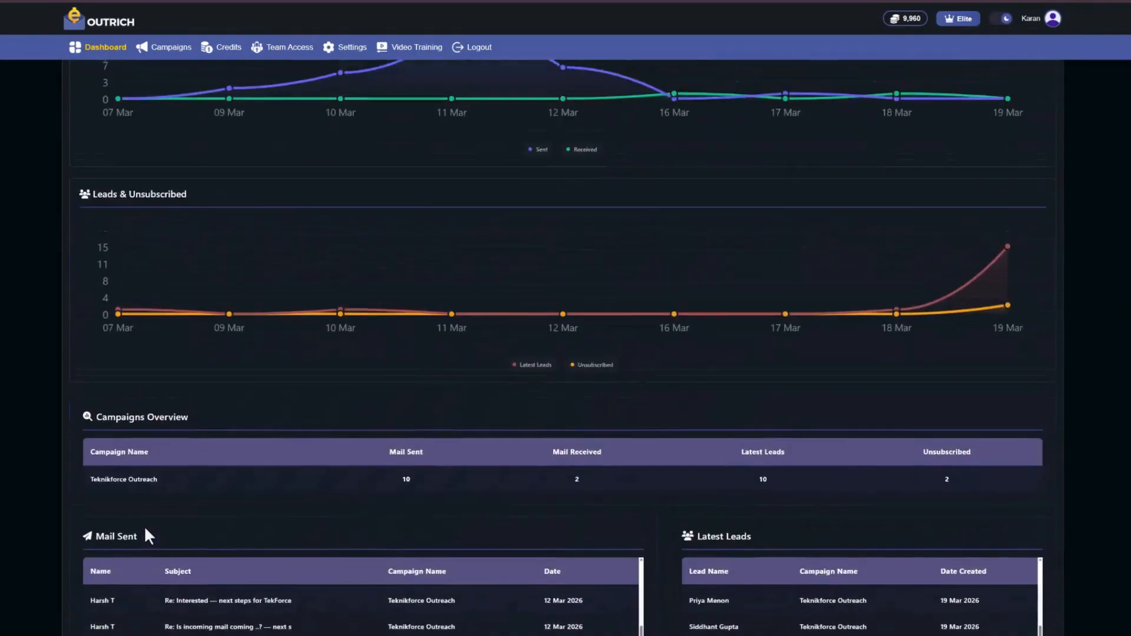
scroll(145, 527, "down", 5)
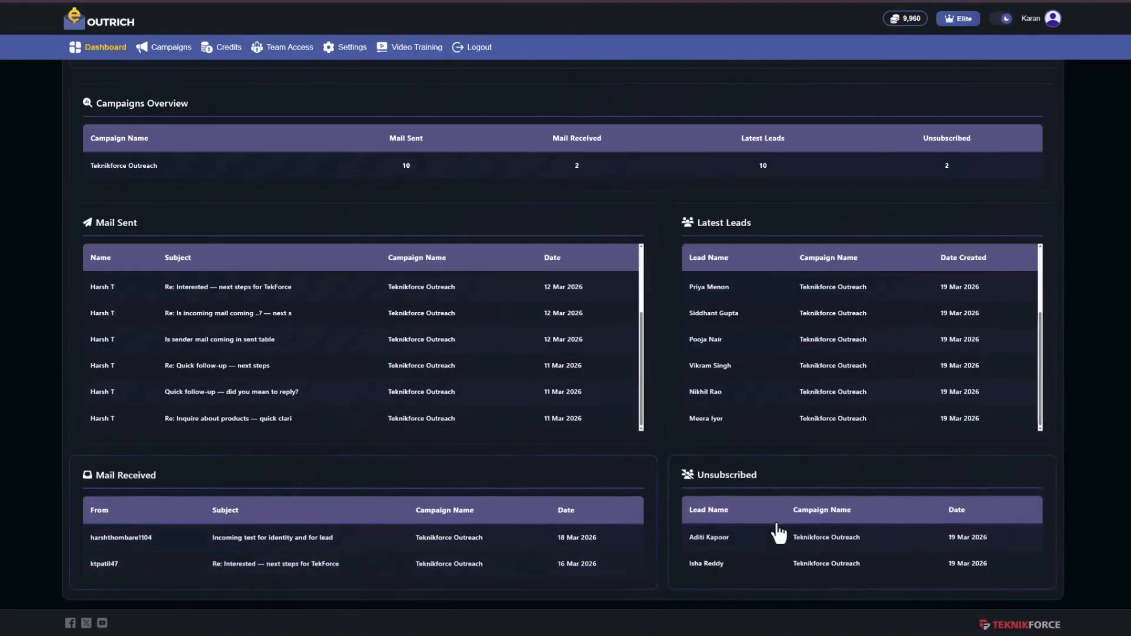
scroll(633, 577, "up", 10)
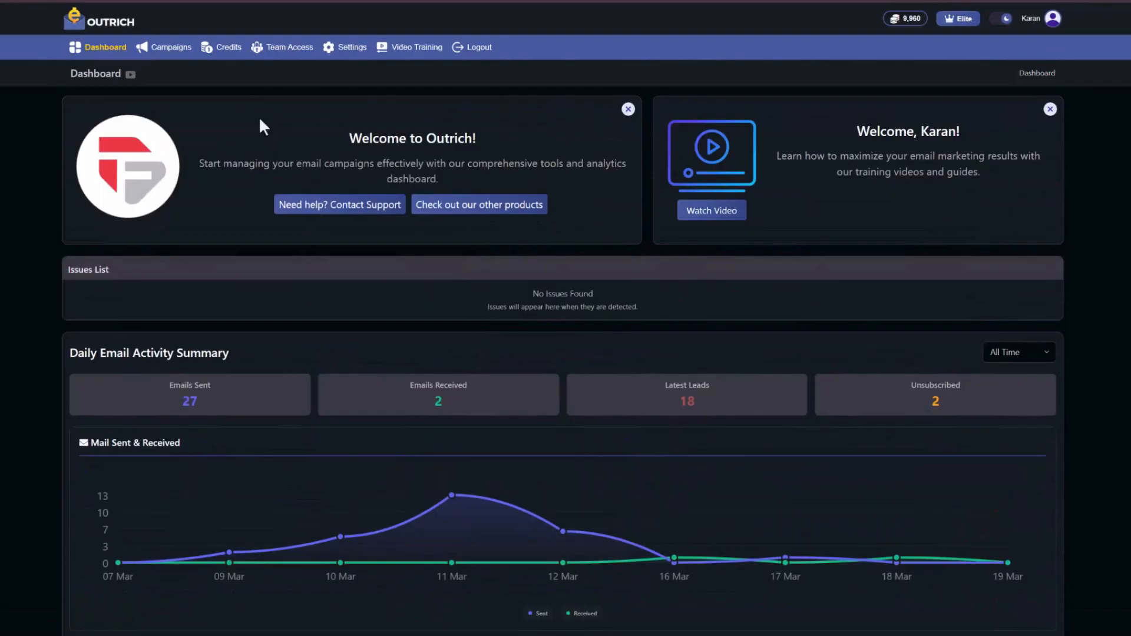
Open the Teknikforce Outreach campaign and review its activity dashboard.
left_click(158, 48)
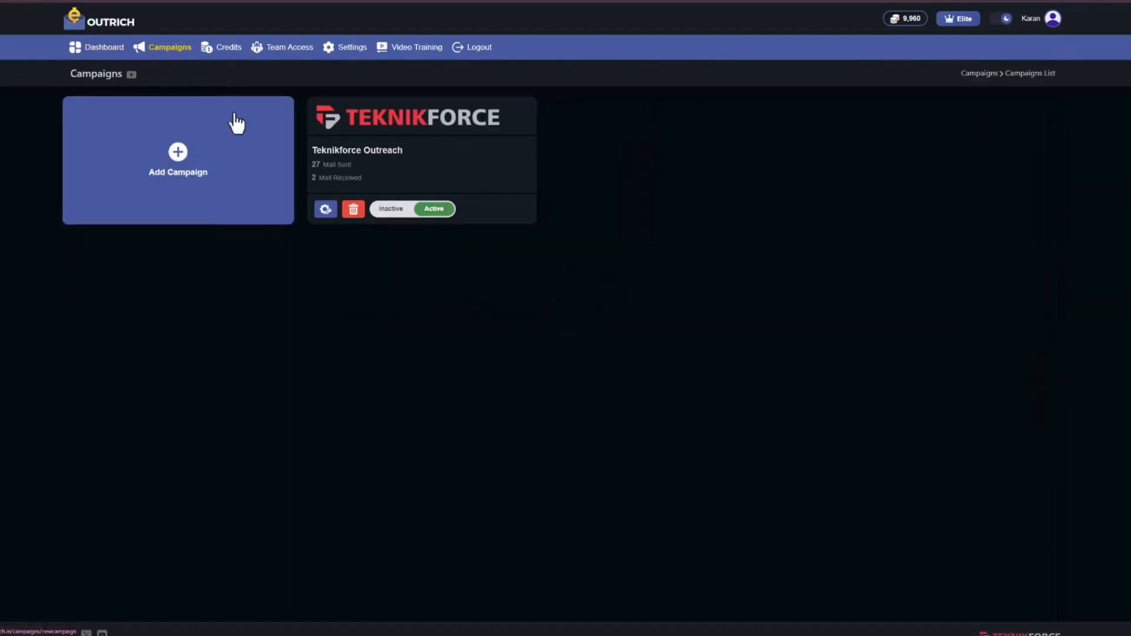
left_click(393, 156)
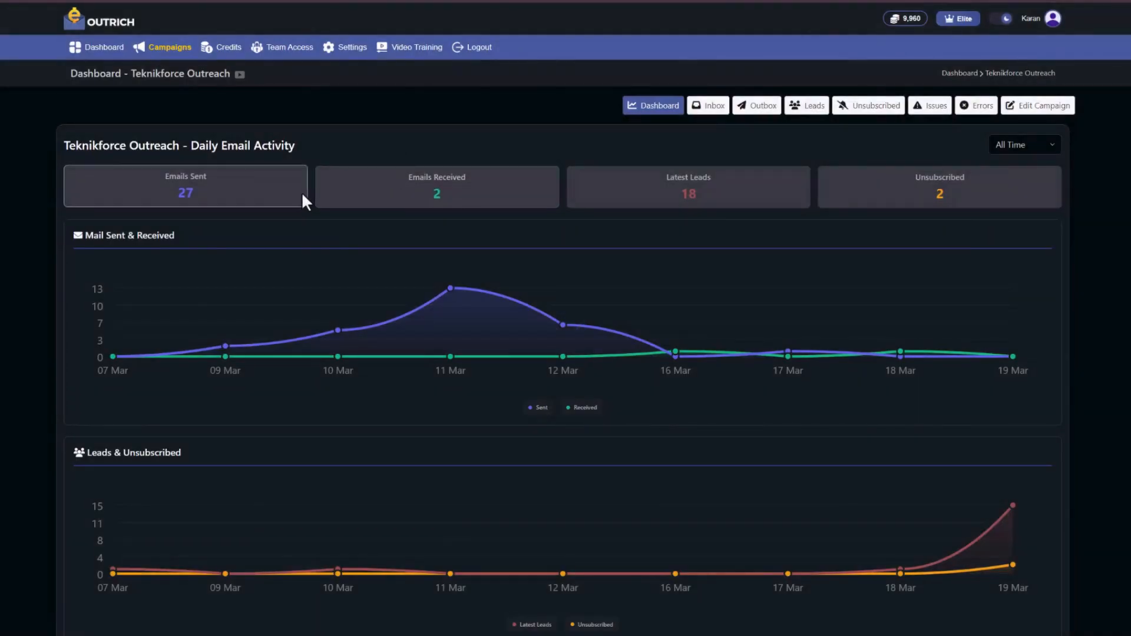
scroll(302, 192, "down", 2)
scroll(301, 192, "up", 2)
scroll(301, 192, "down", 6)
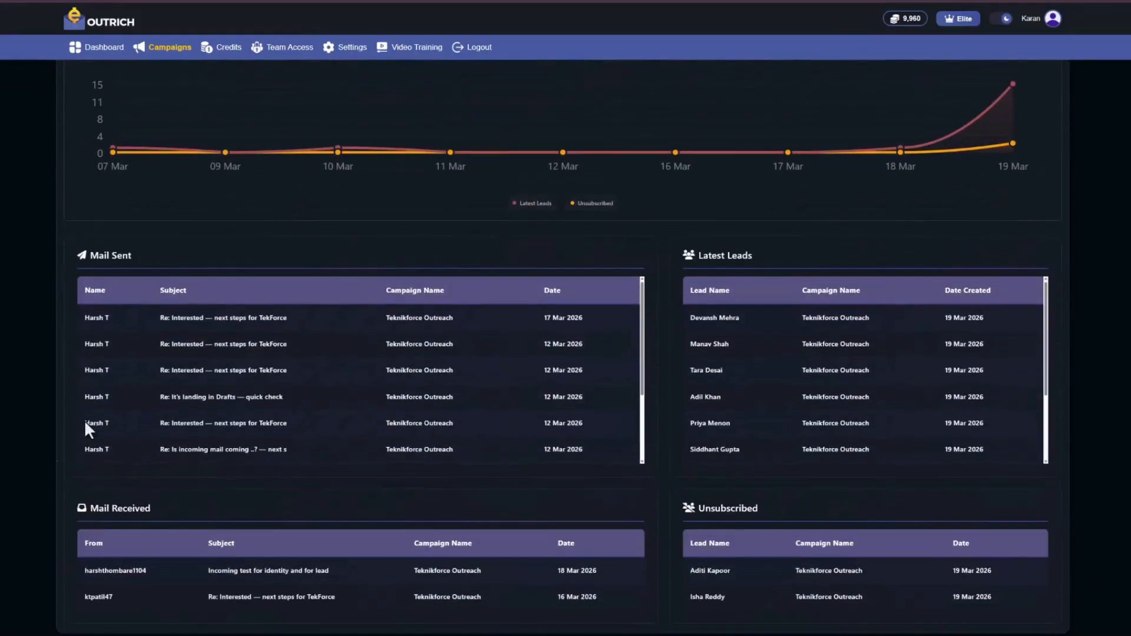
scroll(209, 323, "down", 2)
scroll(63, 424, "up", 6)
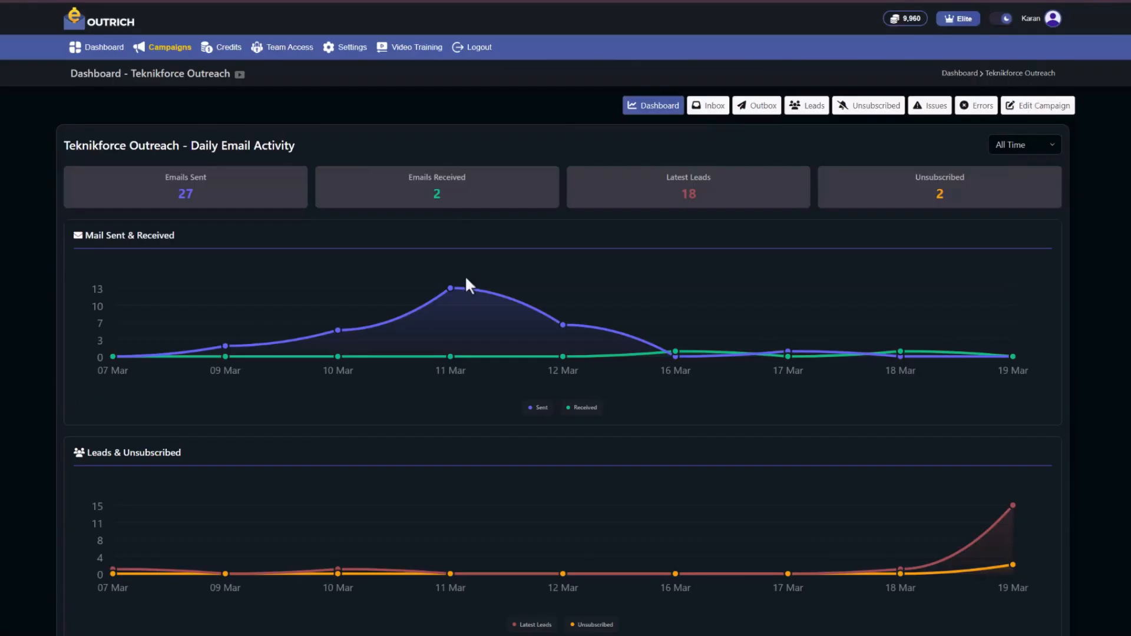
Open the campaign's edit settings and review the basic details fields.
left_click(1049, 110)
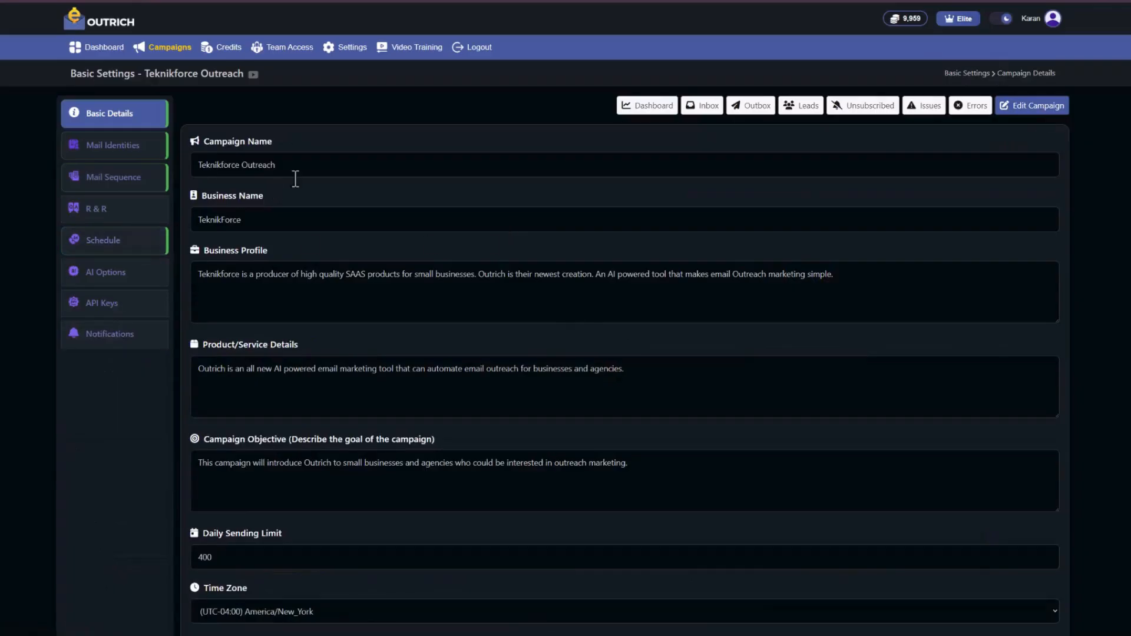
left_click_drag(277, 165, 141, 156)
left_click_drag(254, 217, 172, 199)
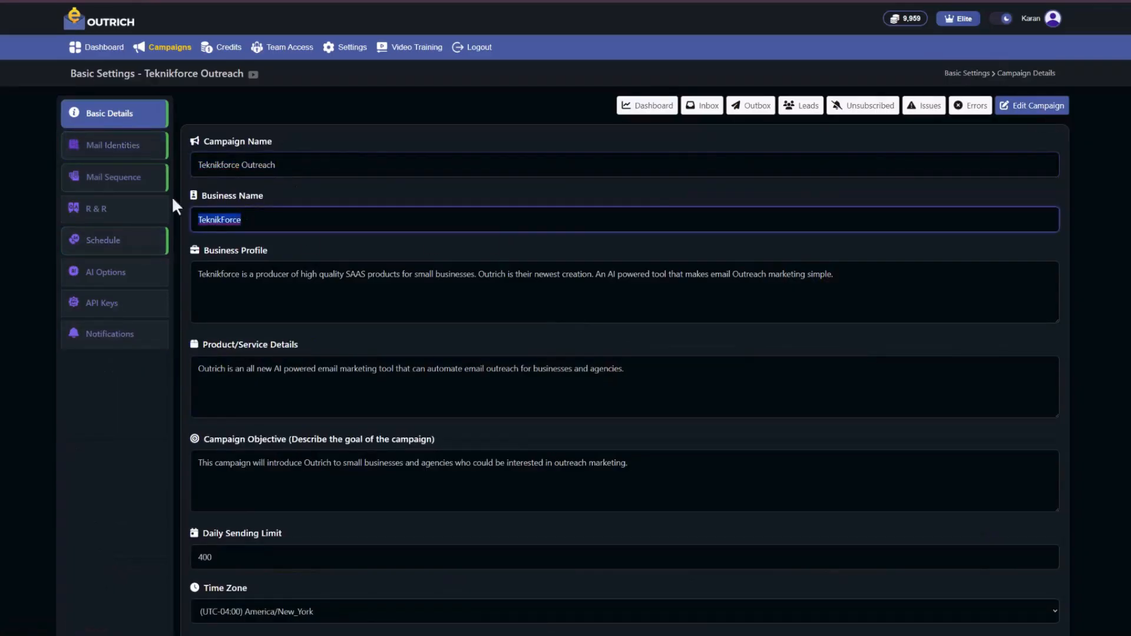
left_click(313, 302)
left_click_drag(296, 274, 433, 276)
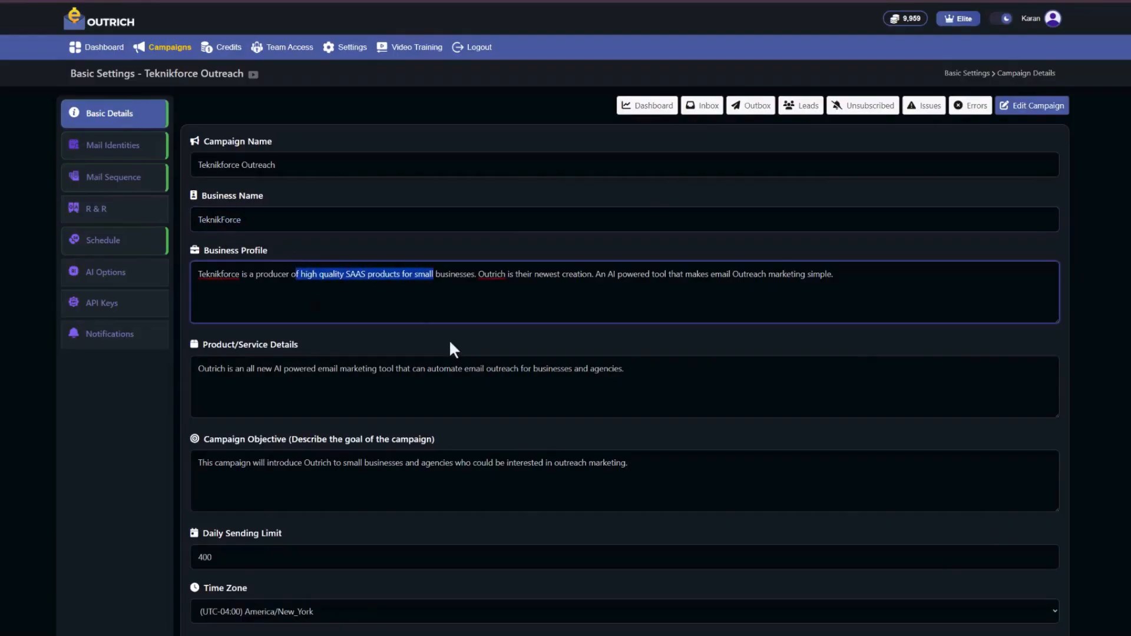
left_click(281, 386)
left_click_drag(280, 386, 418, 391)
scroll(363, 332, "down", 1)
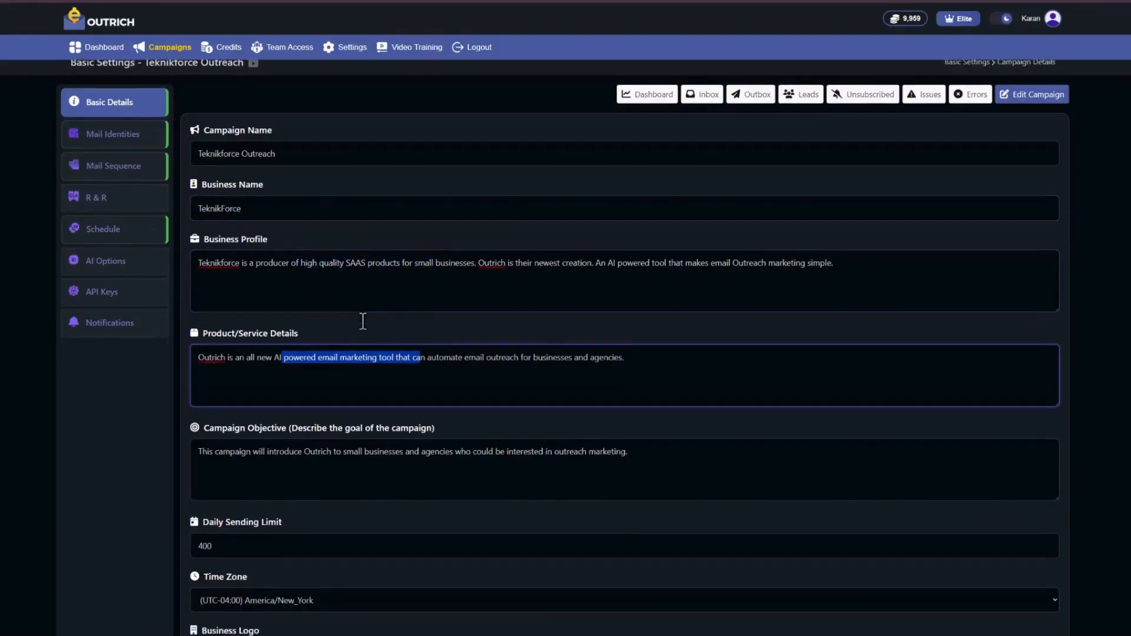
left_click(294, 416)
left_click_drag(293, 416, 334, 417)
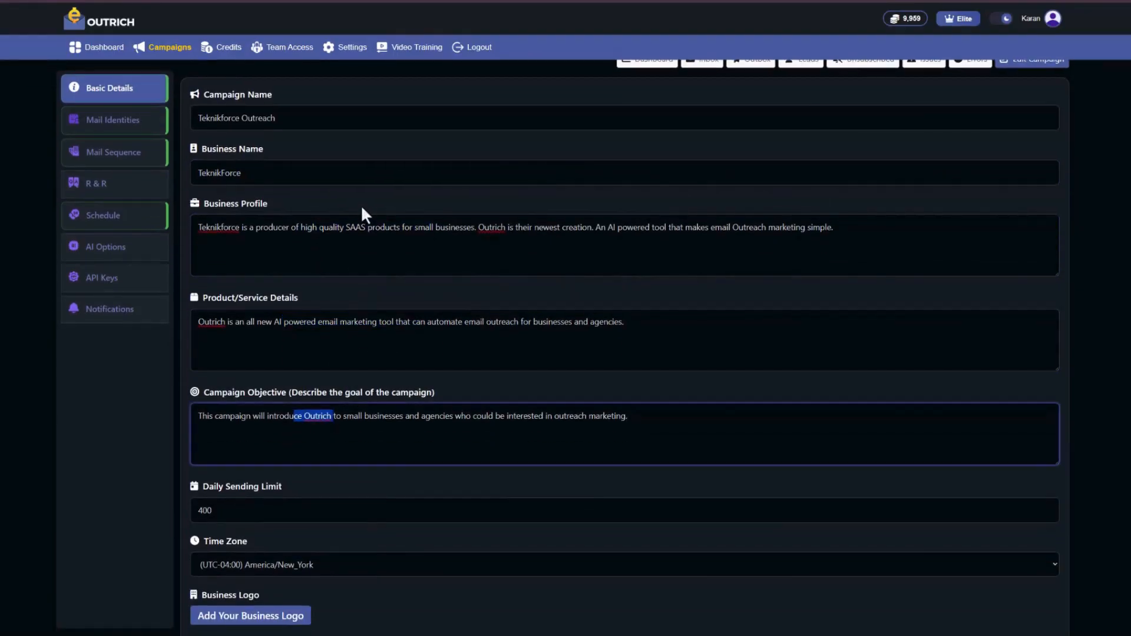
scroll(362, 208, "up", 1)
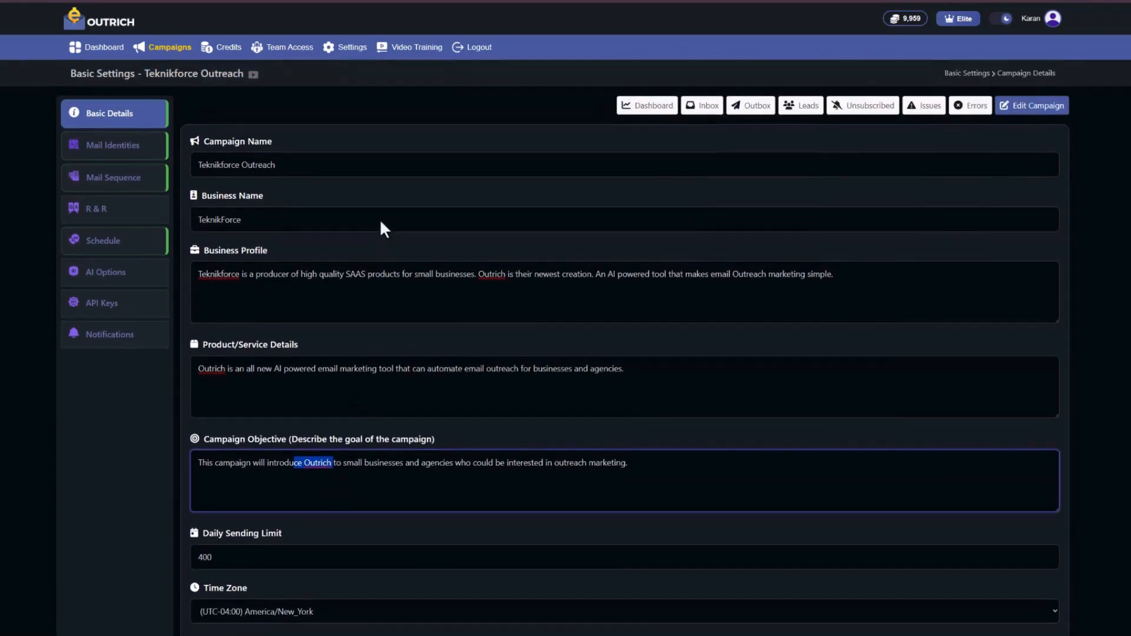
scroll(353, 439, "down", 2)
double_click(260, 430)
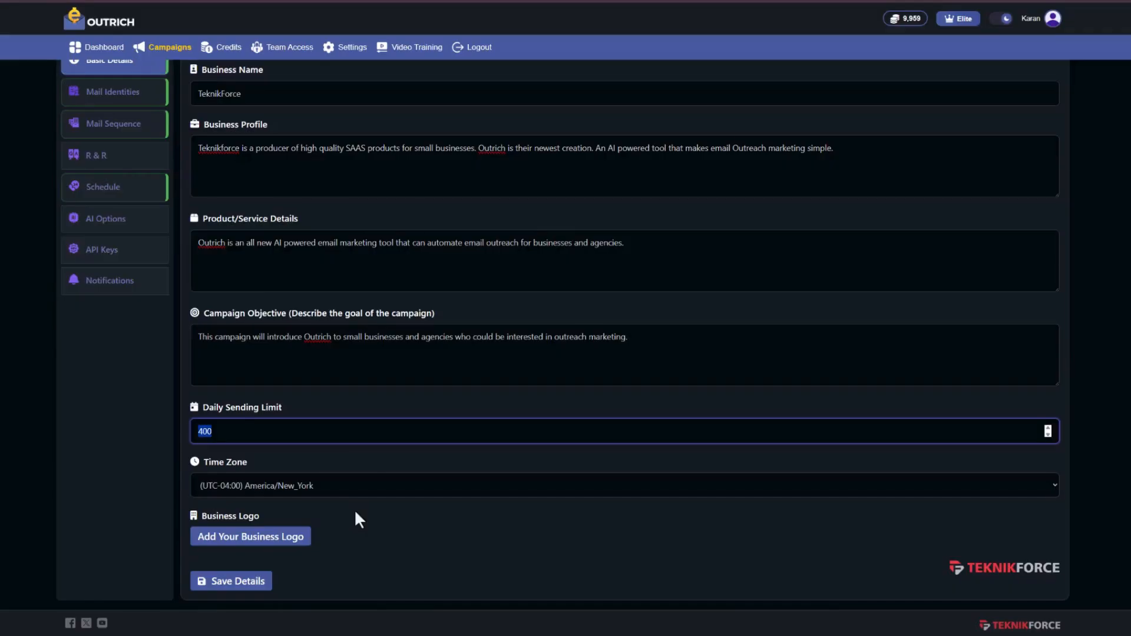
scroll(332, 437, "up", 2)
Open the campaign's mail identities and review the new identity form's account, SMTP and IMAP fields.
left_click(155, 150)
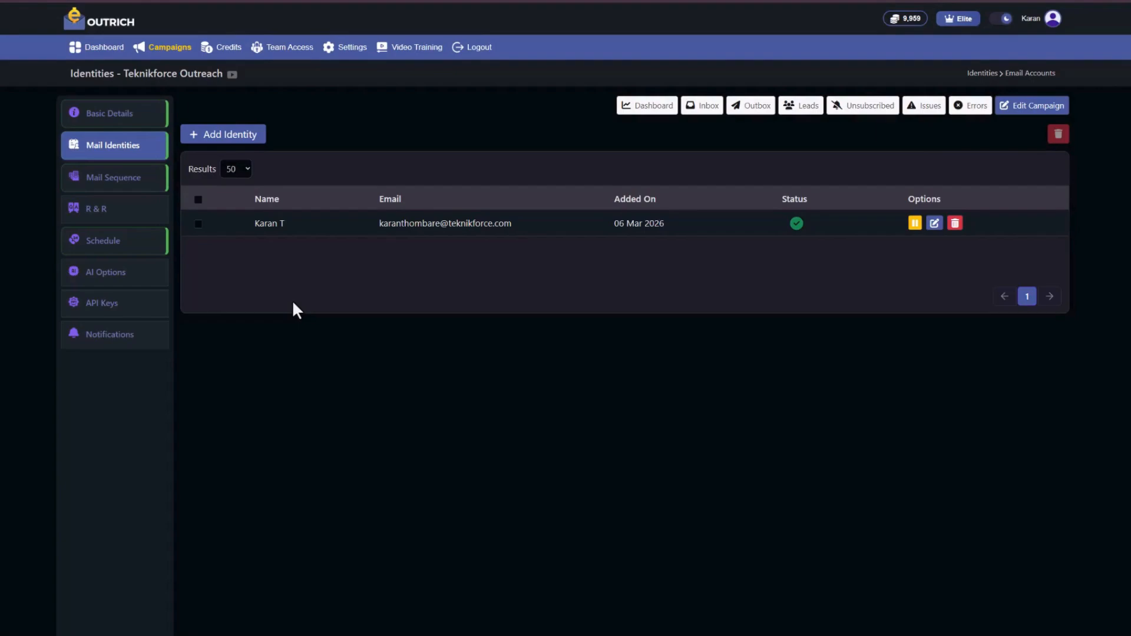
left_click(223, 142)
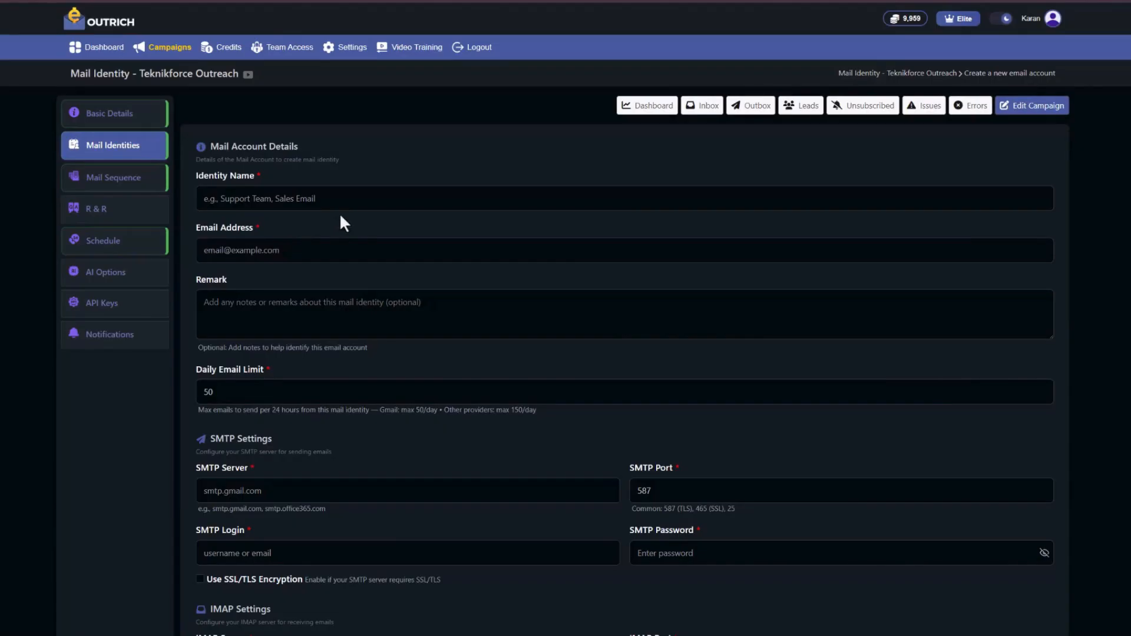
scroll(339, 267, "down", 2)
left_click(310, 217)
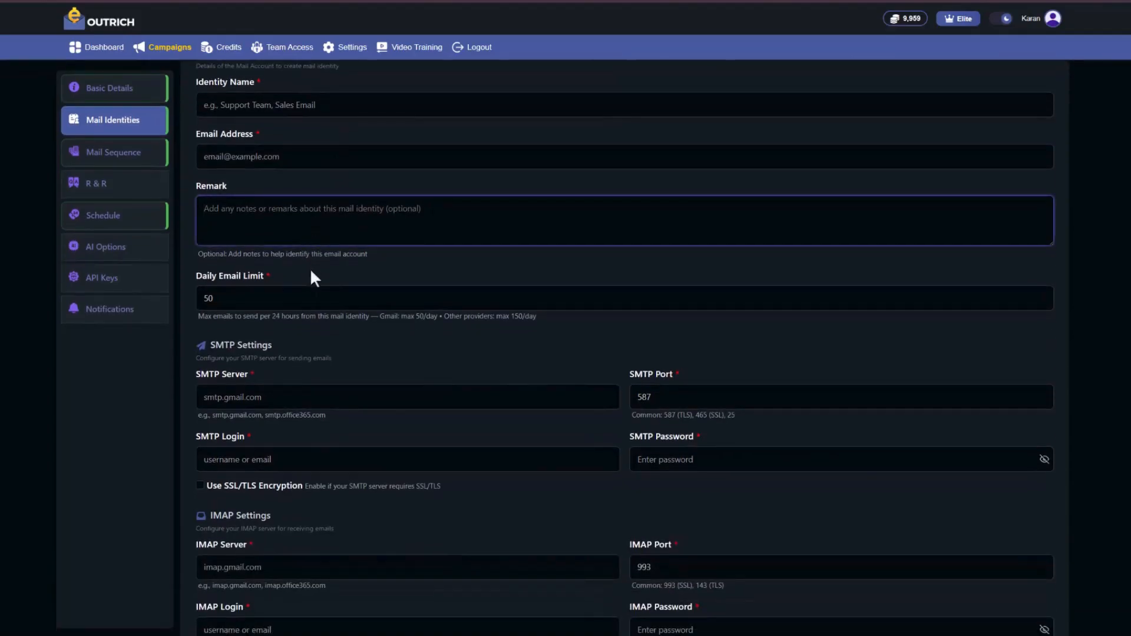
scroll(336, 296, "down", 1)
left_click(337, 246)
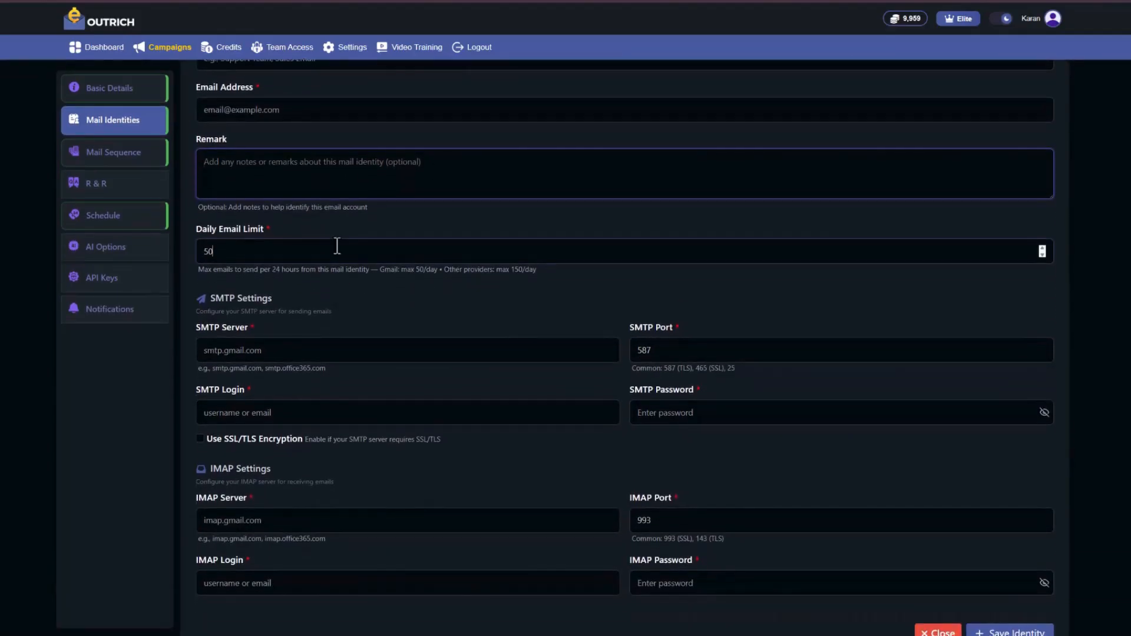
left_click(278, 301)
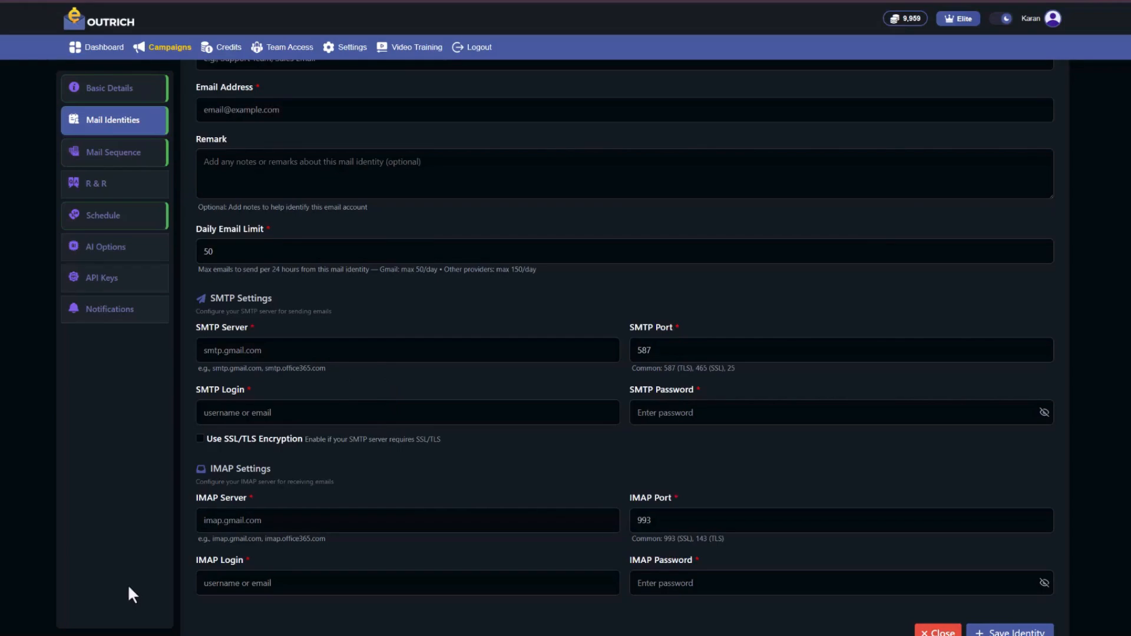
scroll(349, 412, "down", 1)
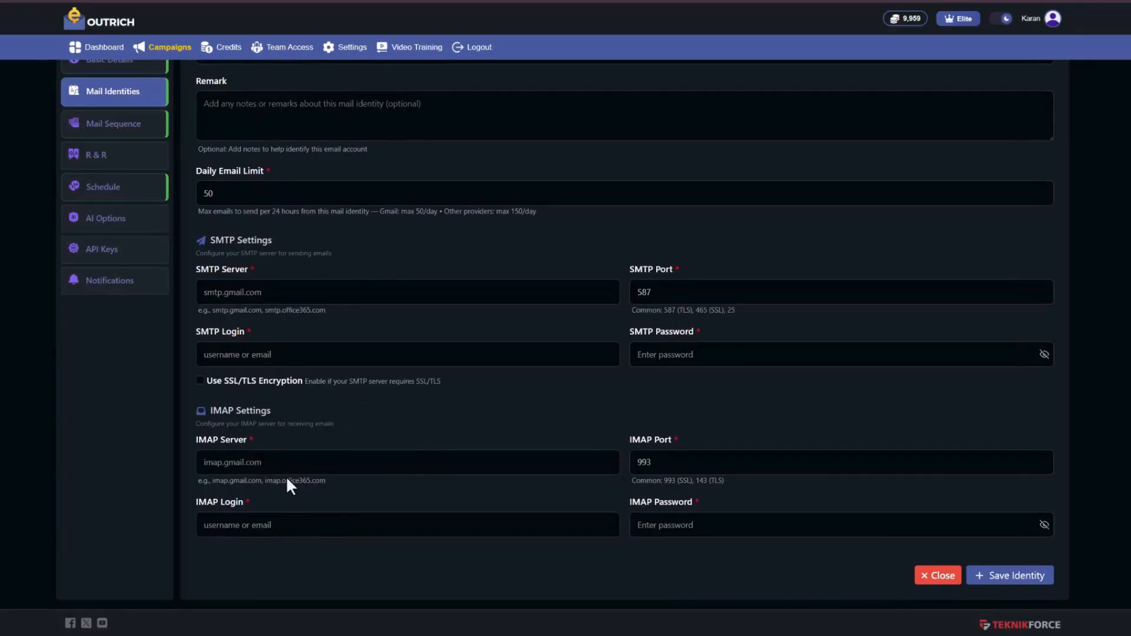
scroll(167, 514, "up", 3)
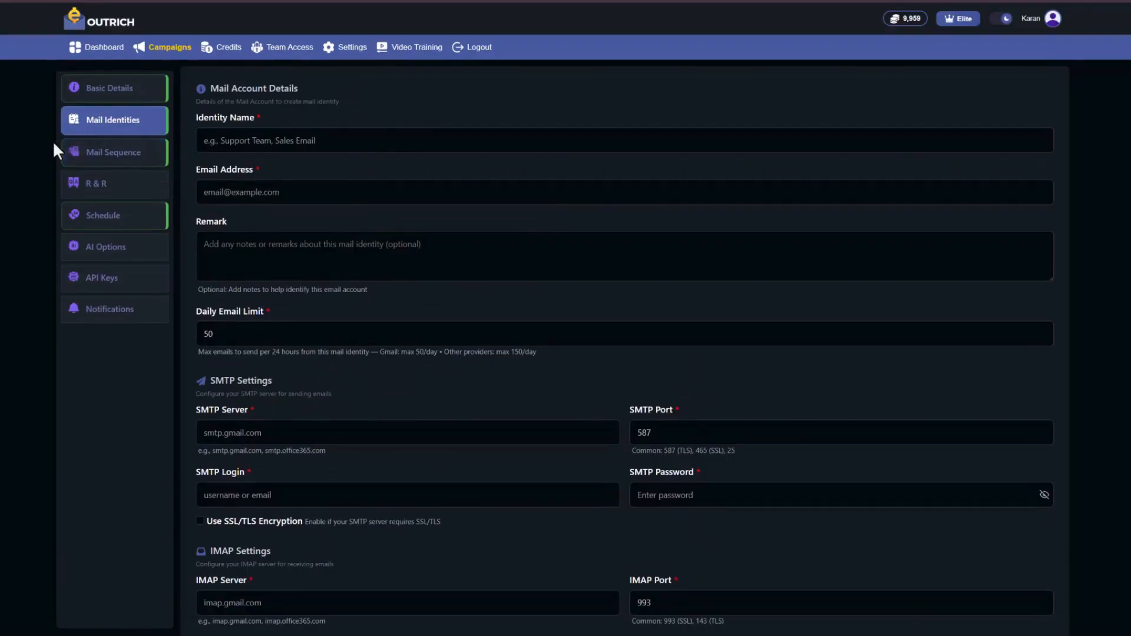
Open the mail sequence and the first email's delay options.
left_click(74, 160)
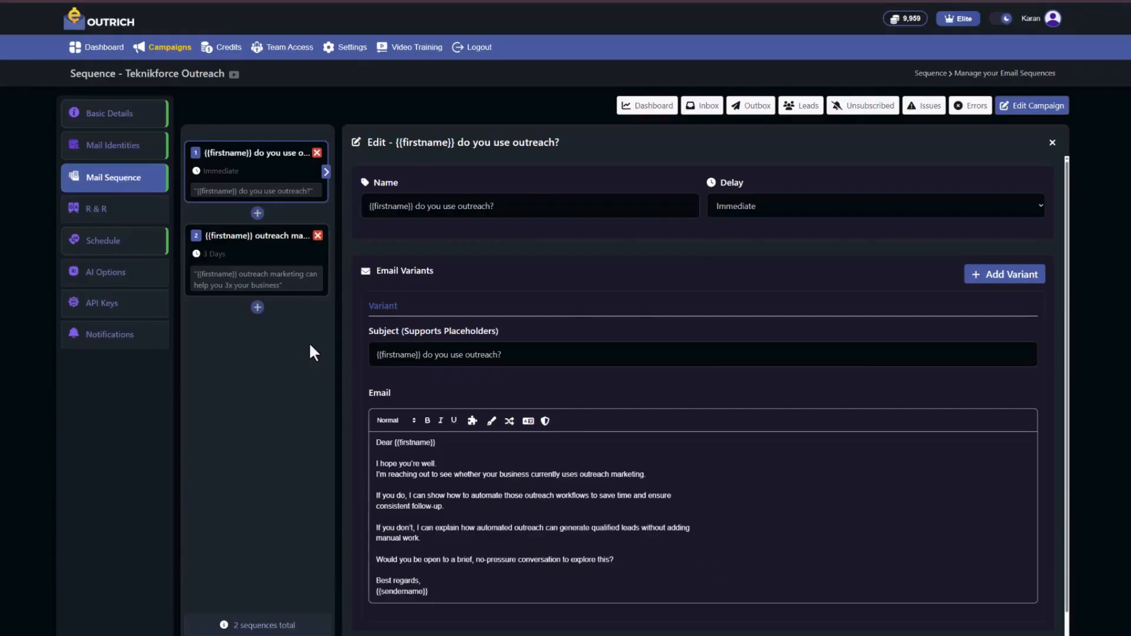
left_click(795, 214)
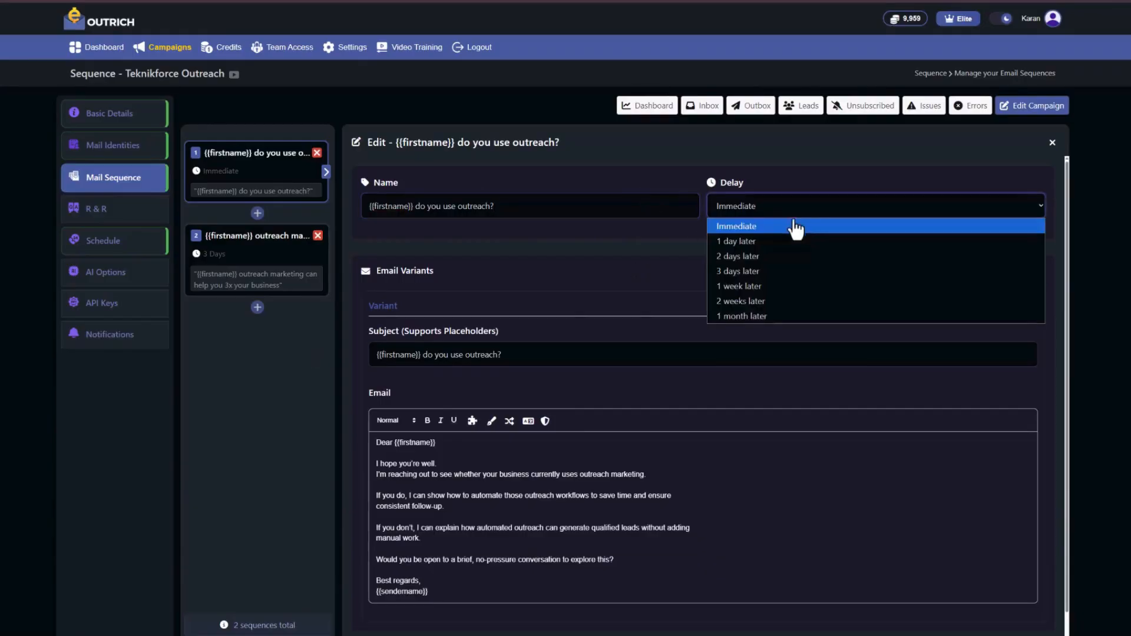
left_click(586, 246)
left_click(772, 207)
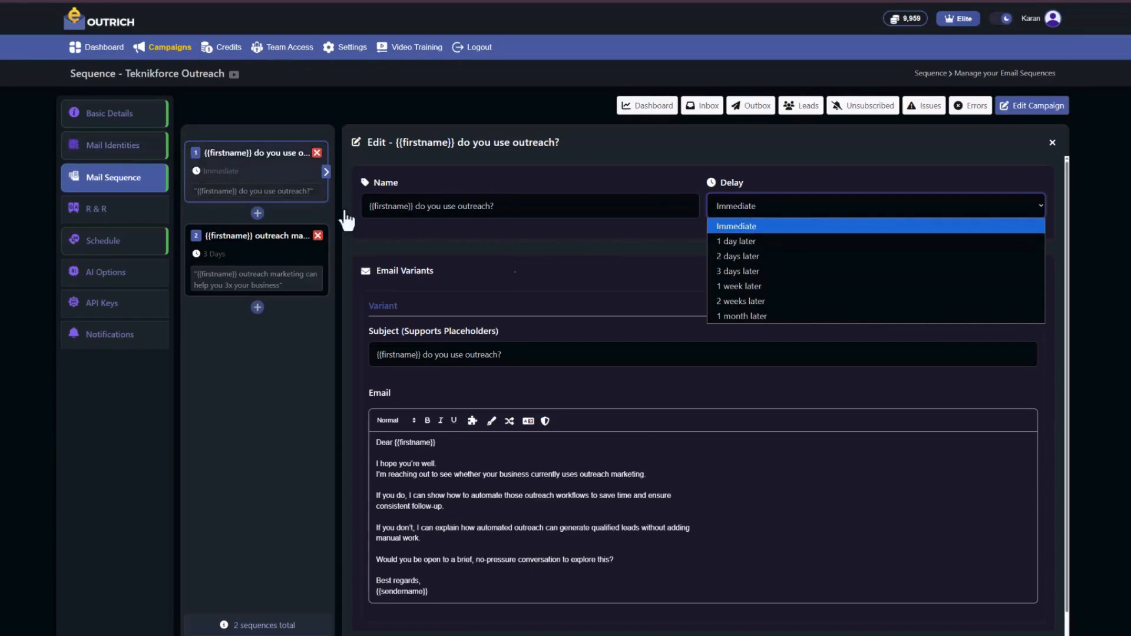
Set the first email's delay to 1 day later, then back to Immediate.
left_click(745, 241)
left_click(748, 212)
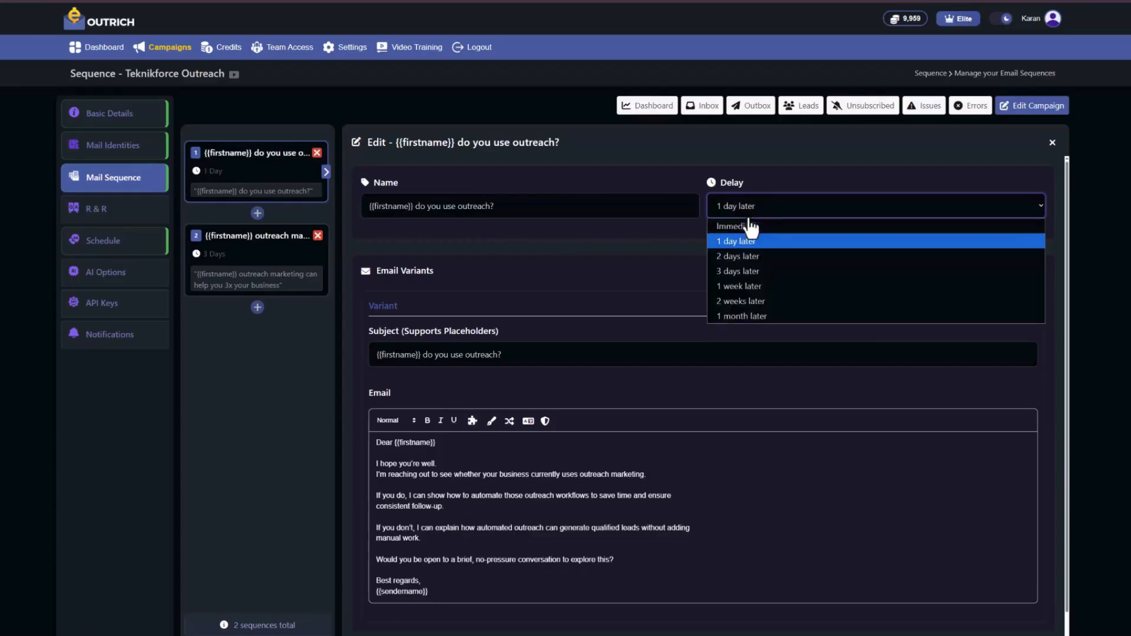
left_click(749, 224)
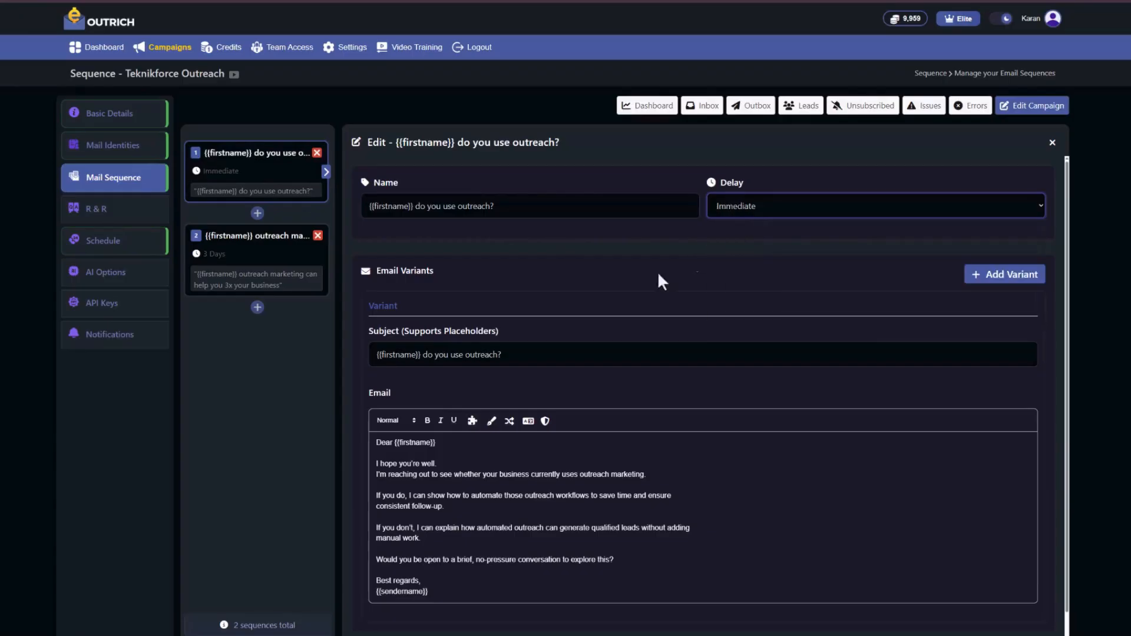
left_click(809, 210)
left_click(764, 225)
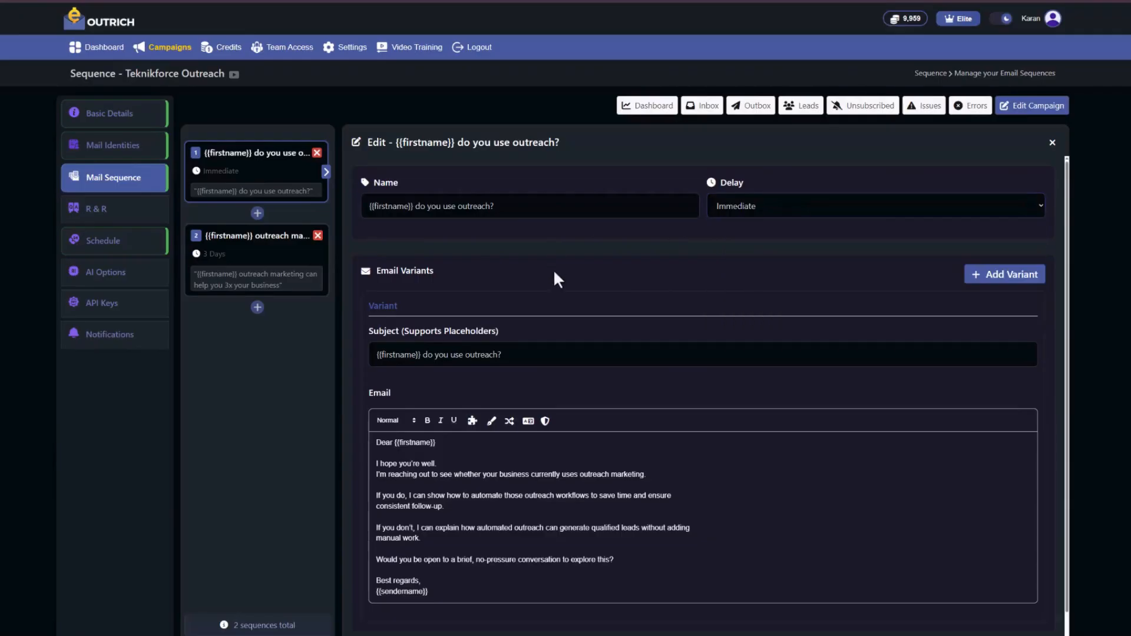
Examine the first email's subject line and body editor.
scroll(554, 272, "down", 1)
left_click_drag(466, 325, 351, 303)
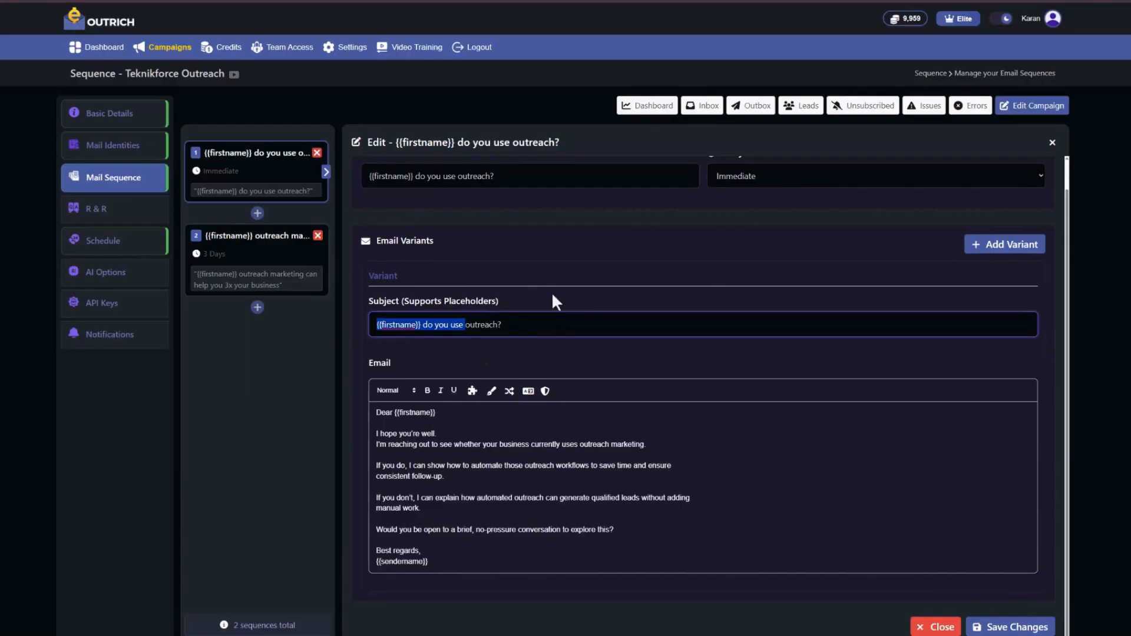
left_click_drag(493, 437, 493, 600)
left_click(469, 448)
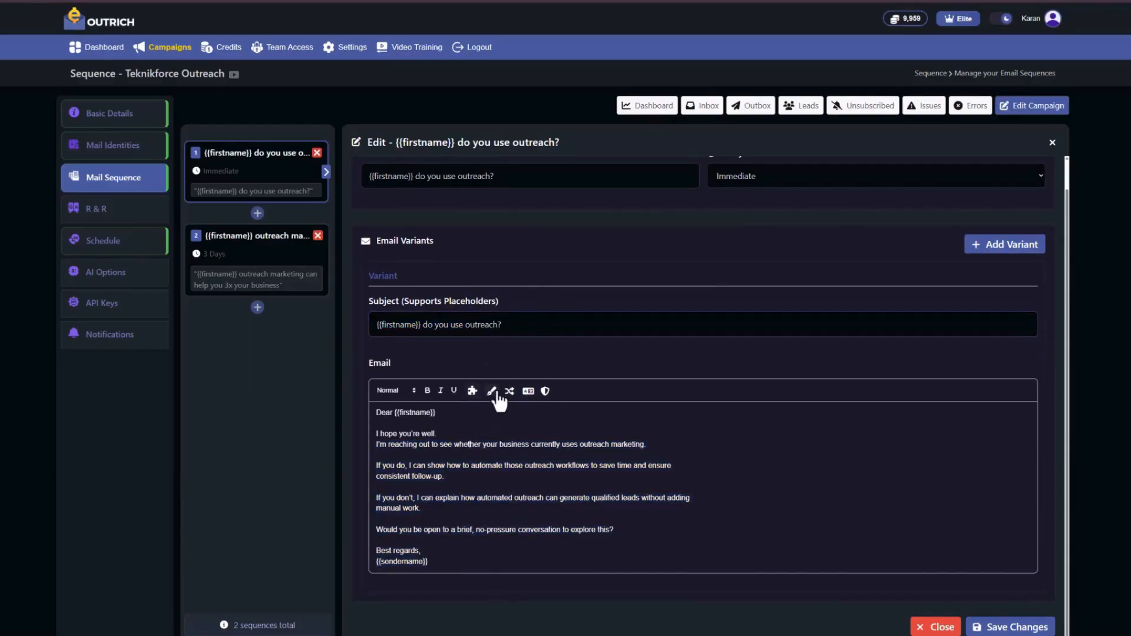
Try generating AI Spintax variations of the first email's body, then close the variations dialog.
left_click(492, 391)
left_click(695, 278)
left_click(510, 392)
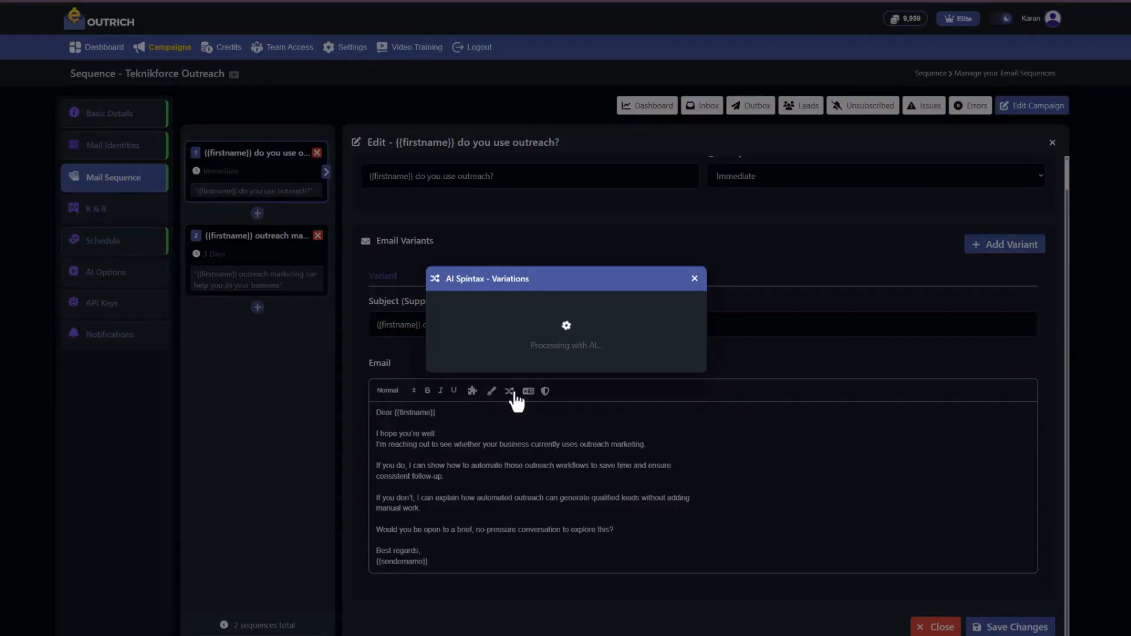
left_click(694, 279)
scroll(536, 495, "up", 1)
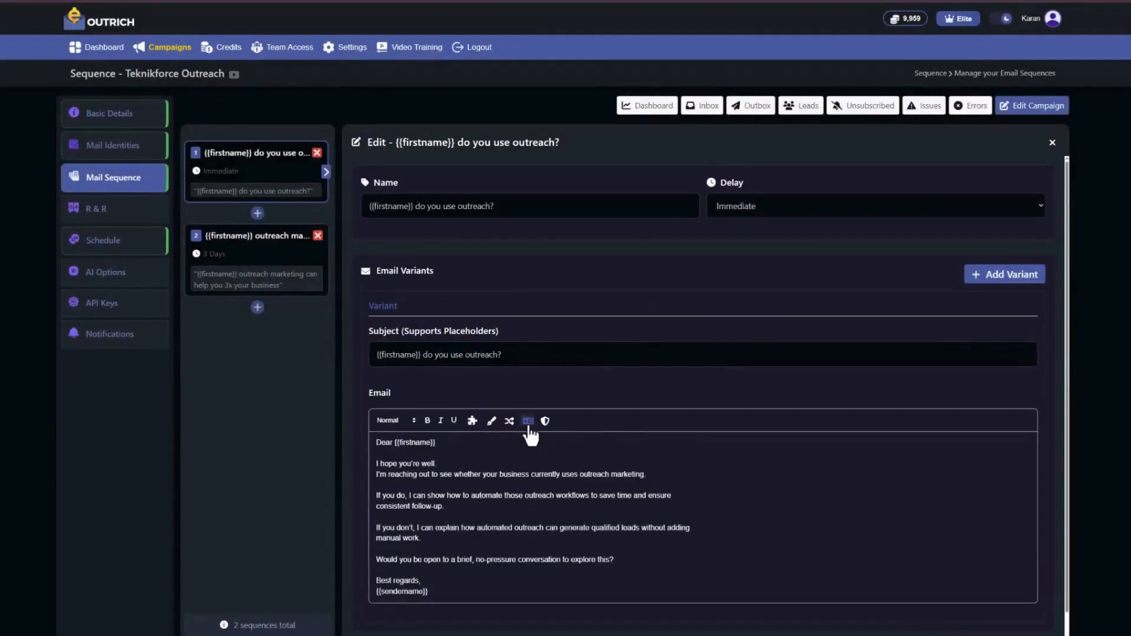
Save the changes to the first email of the sequence.
left_click_drag(497, 485, 537, 564)
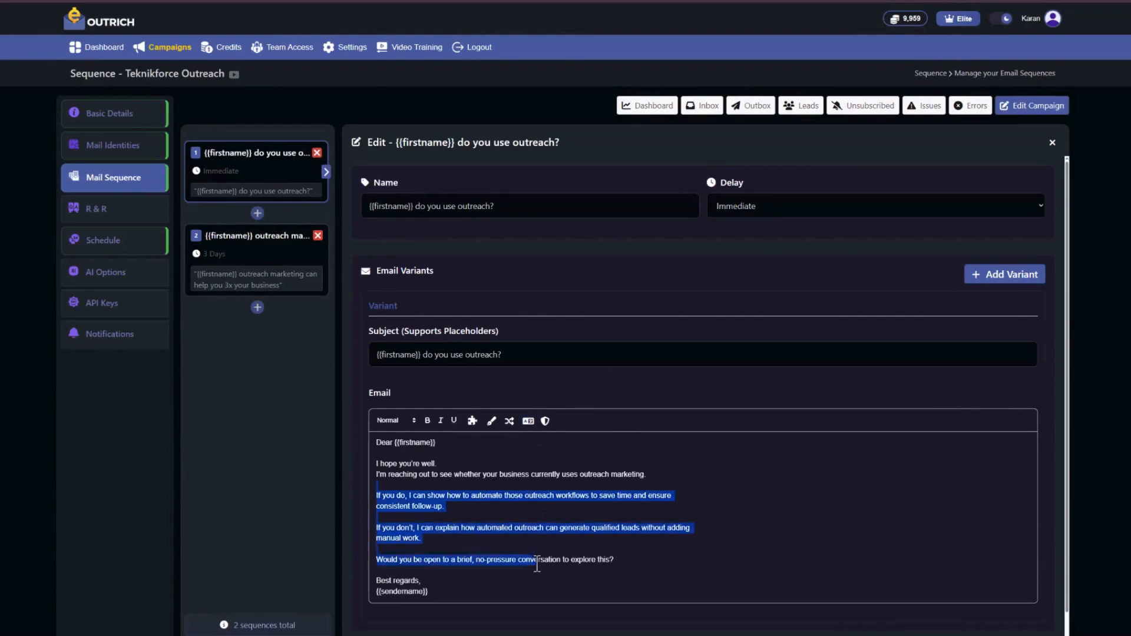
left_click(466, 479)
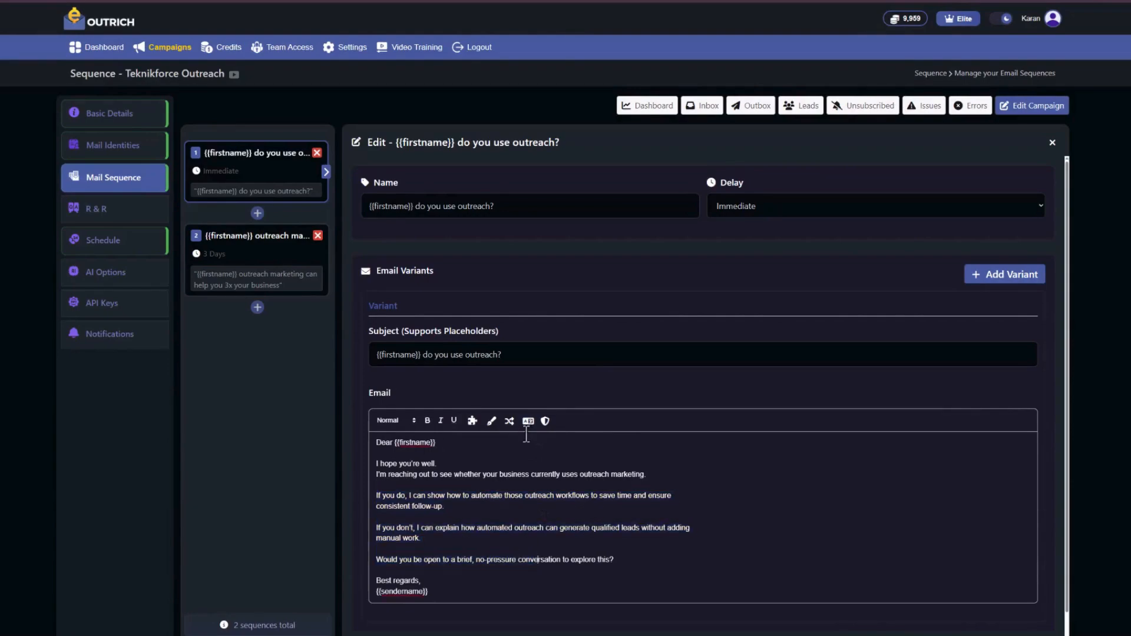
left_click_drag(427, 485, 442, 537)
left_click(442, 537)
scroll(451, 494, "down", 2)
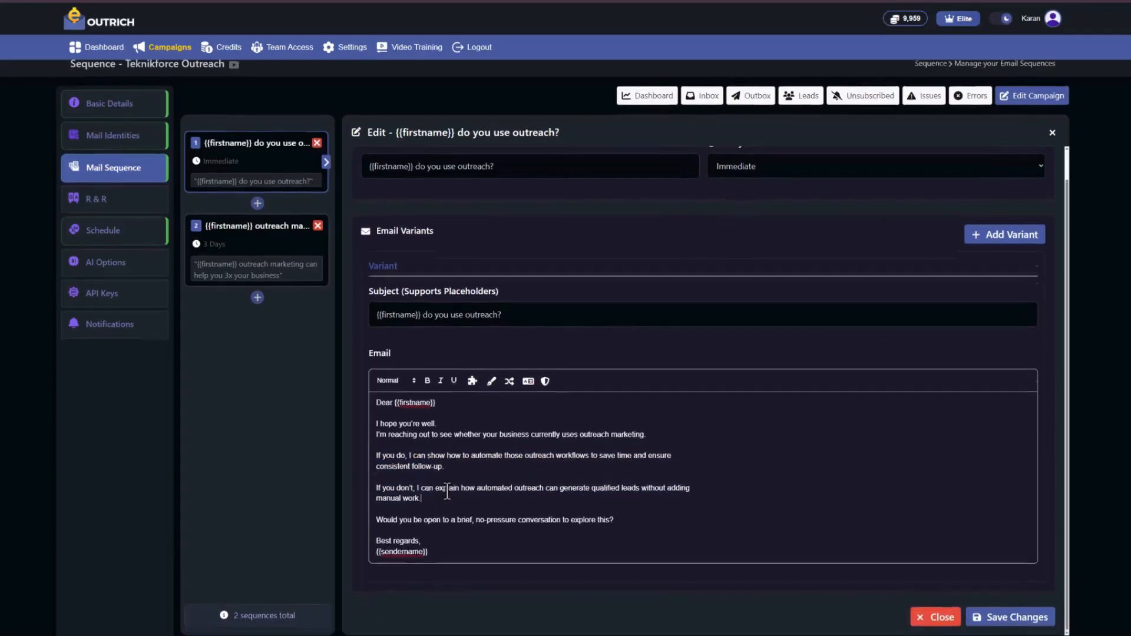
scroll(447, 493, "up", 1)
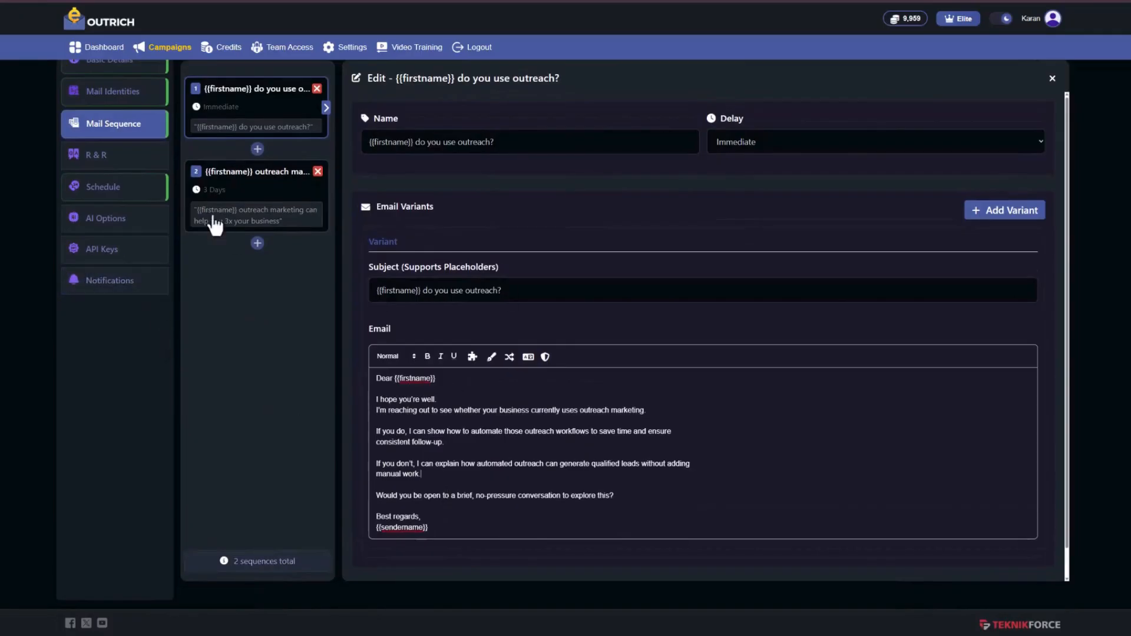
scroll(825, 501, "down", 1)
left_click(973, 564)
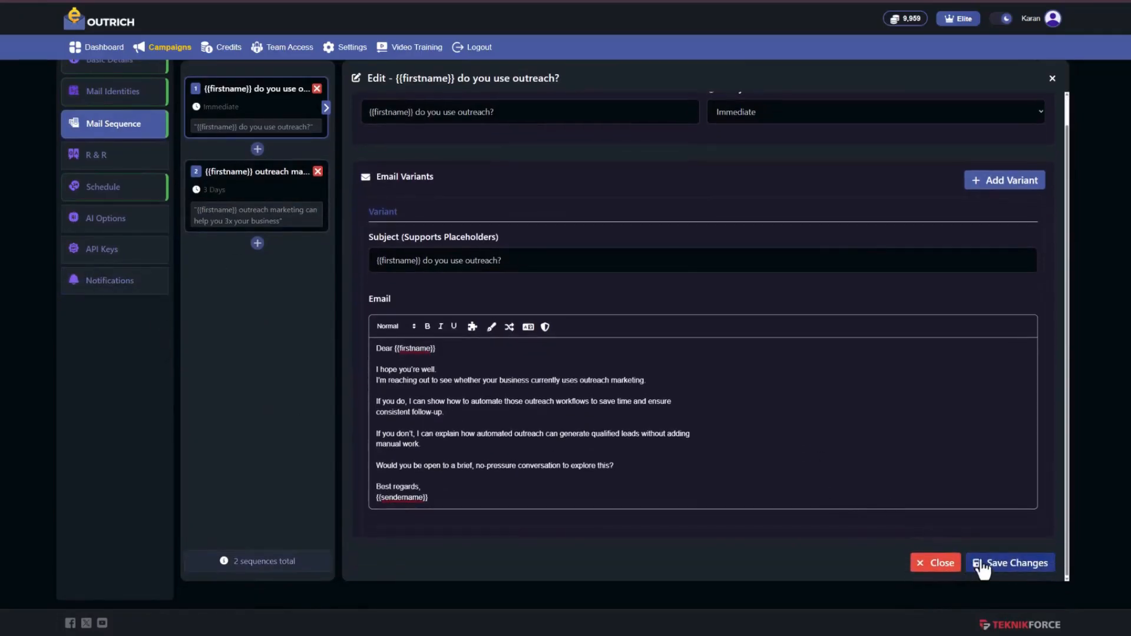
Open the campaign's R&R section and review the "What is Outrich?" response and its reply, then go back.
left_click(123, 167)
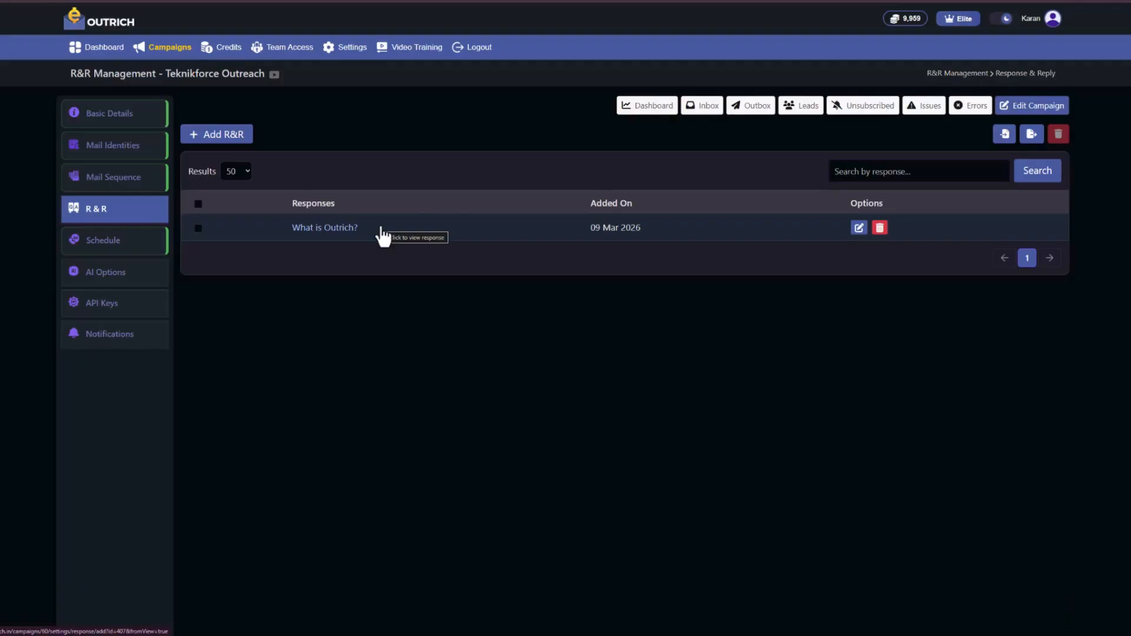
left_click(328, 231)
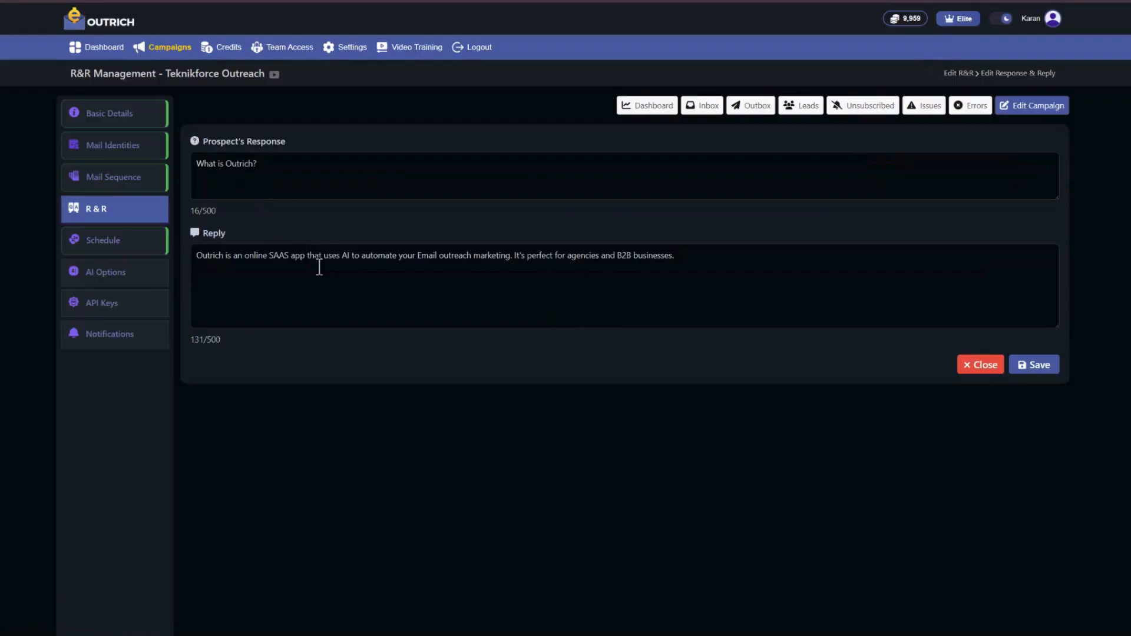
left_click_drag(307, 256, 522, 257)
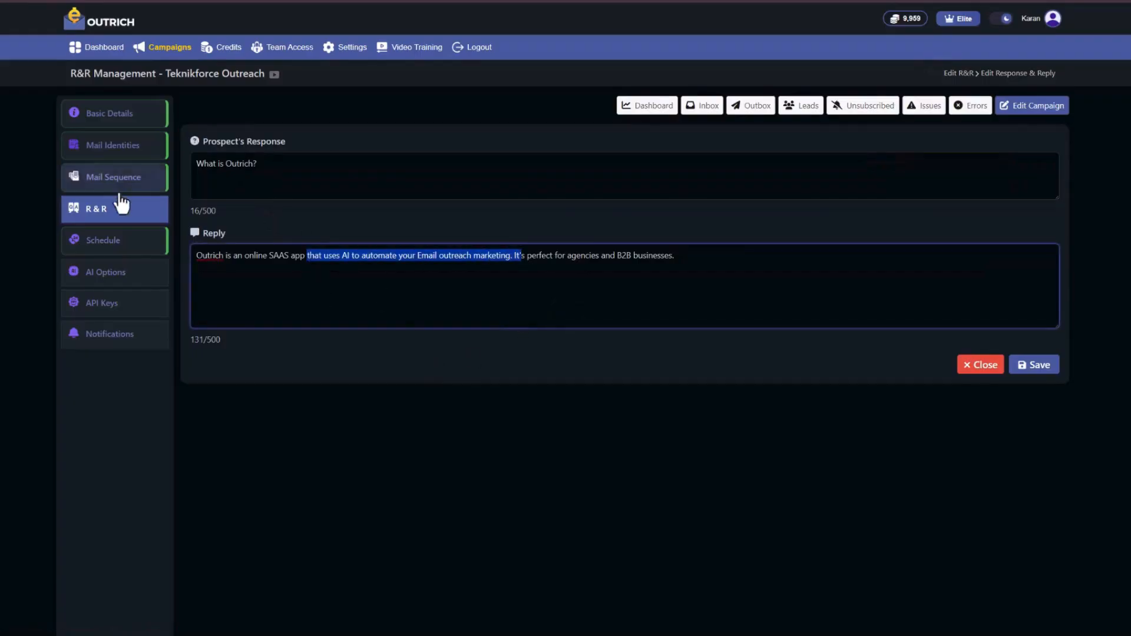
left_click(275, 473)
right_click(276, 472)
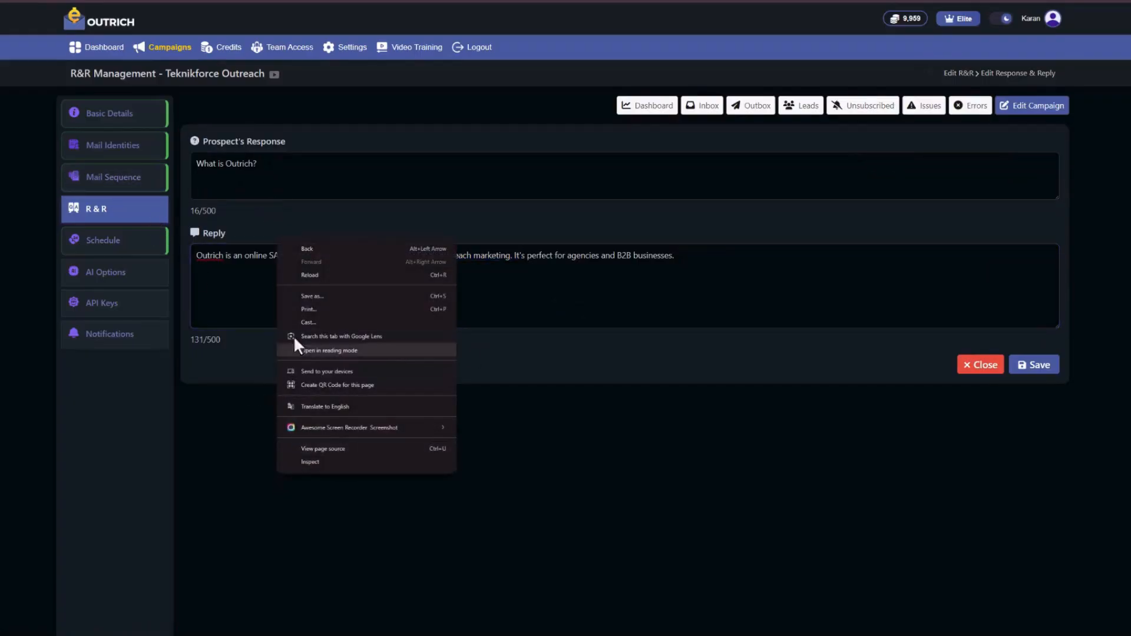
left_click(295, 250)
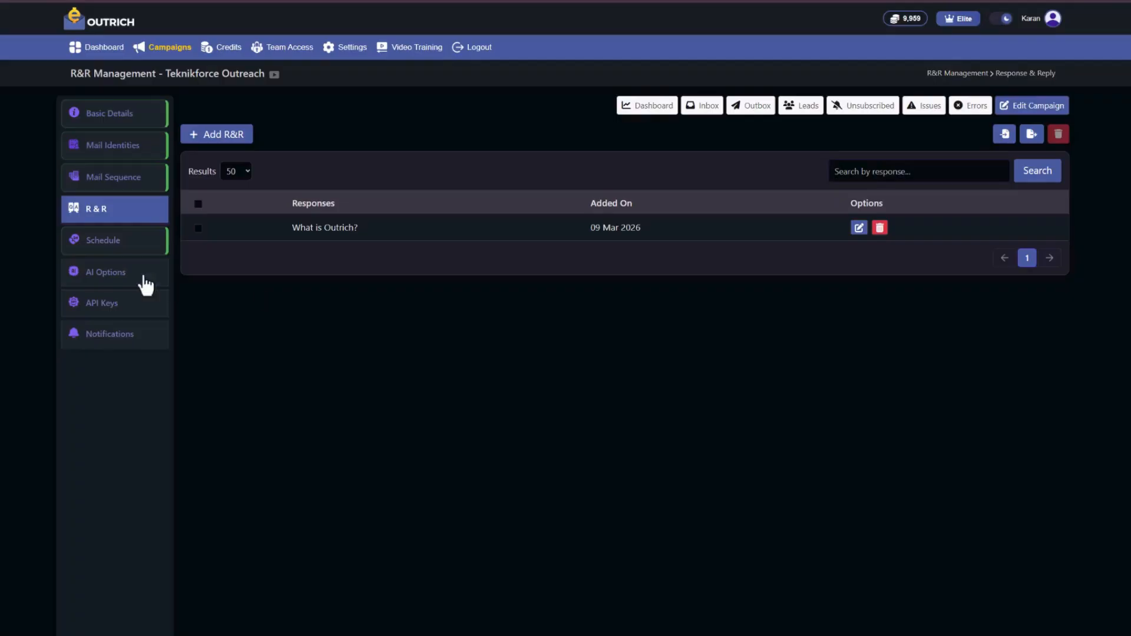
Turn off Saturday and Sunday in the campaign's sending schedule and save the schedule.
left_click(143, 250)
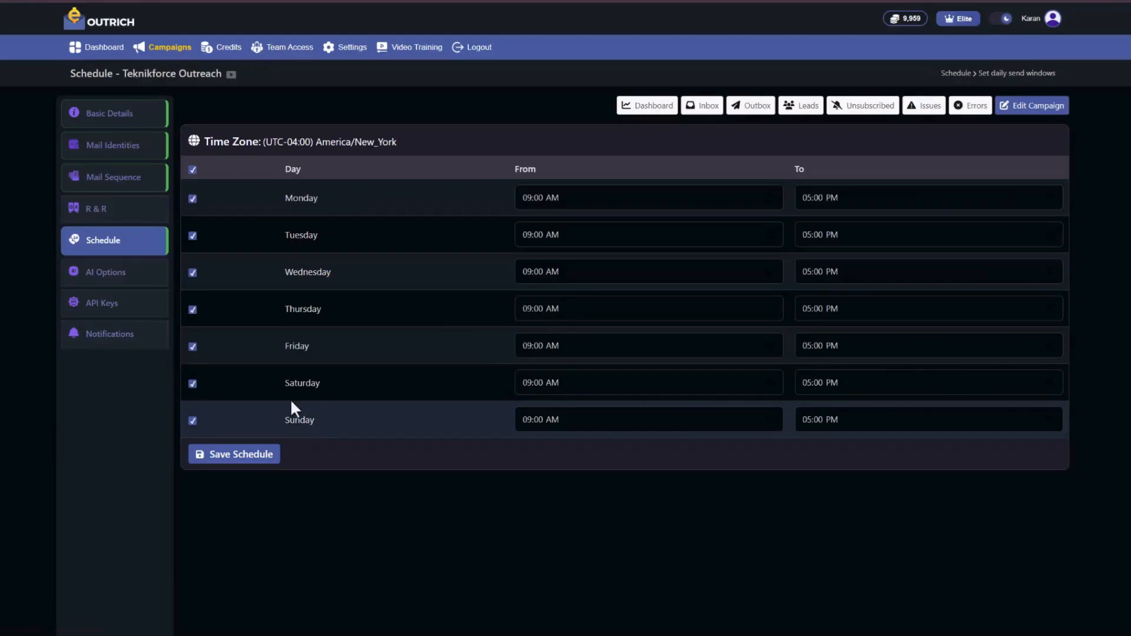
left_click(192, 421)
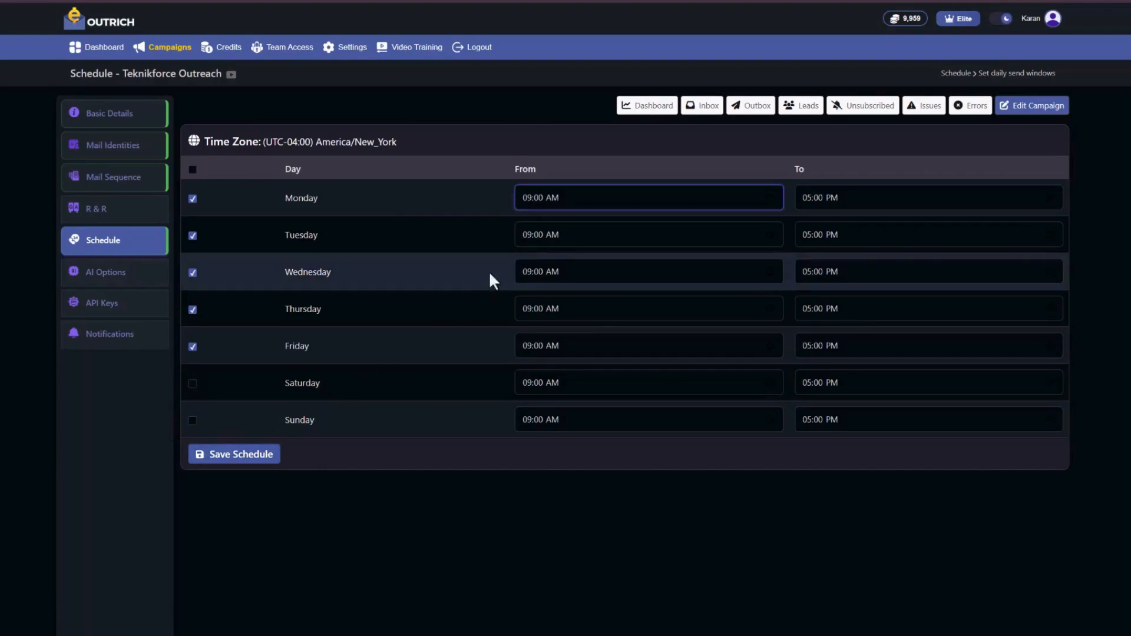
left_click(628, 206)
left_click(846, 206)
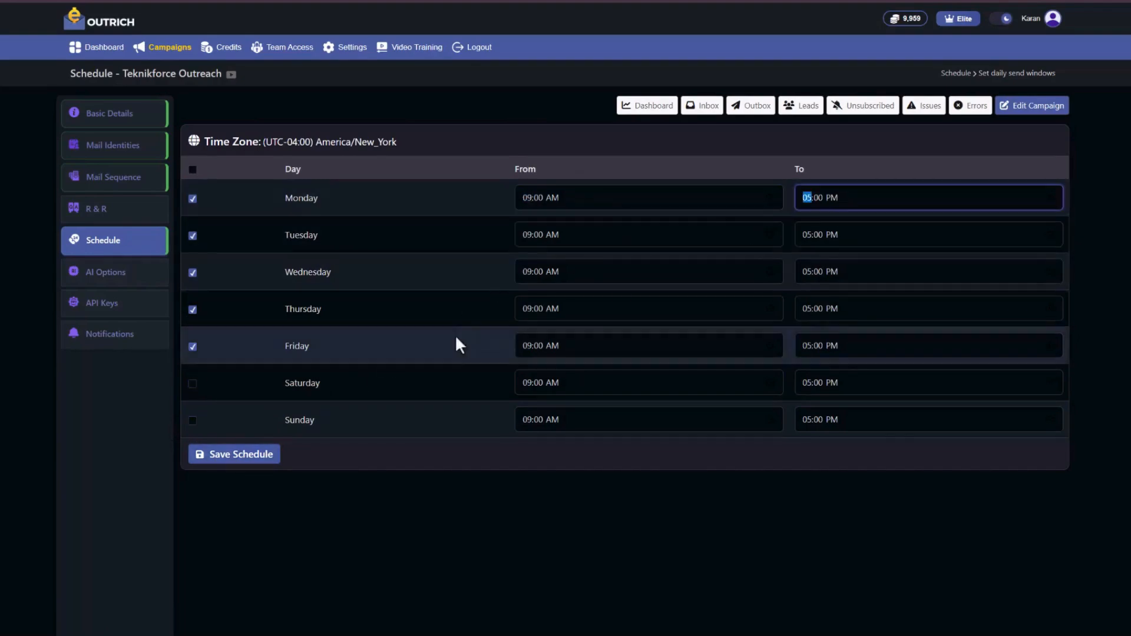
left_click(201, 463)
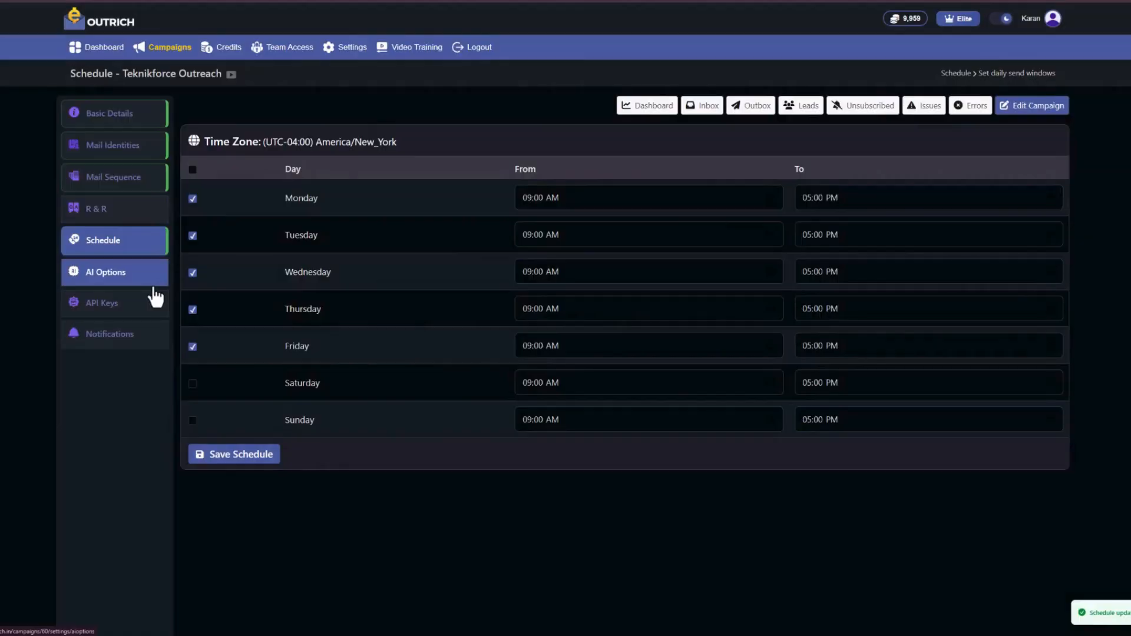
Open the AI Options, browse the AI model choices, and save the AI options with GPT.
left_click(153, 285)
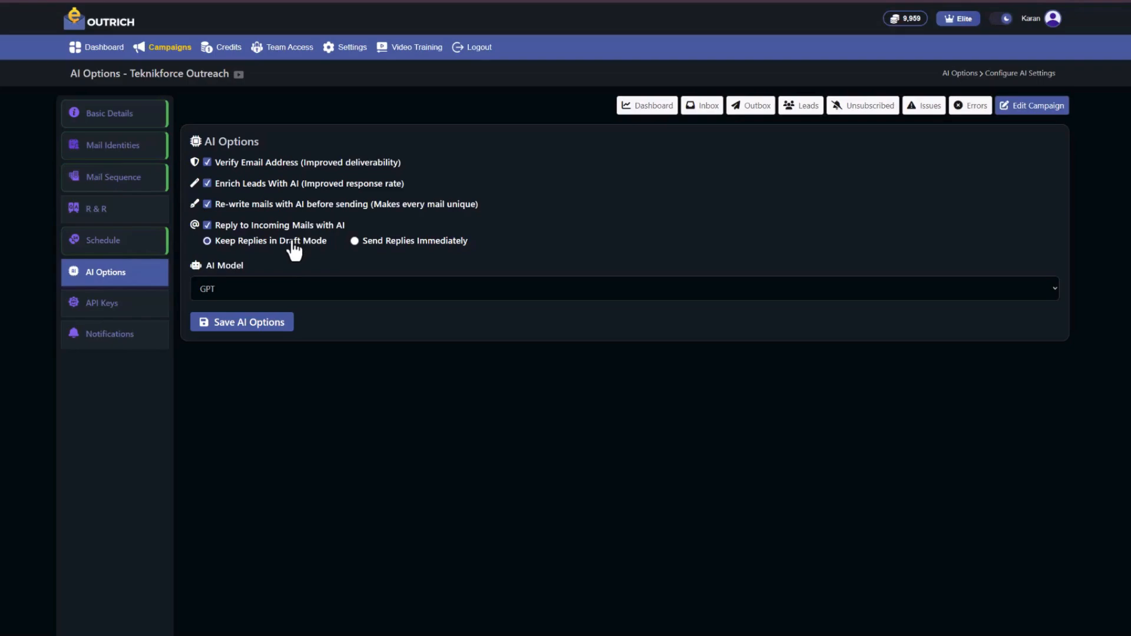
left_click(293, 294)
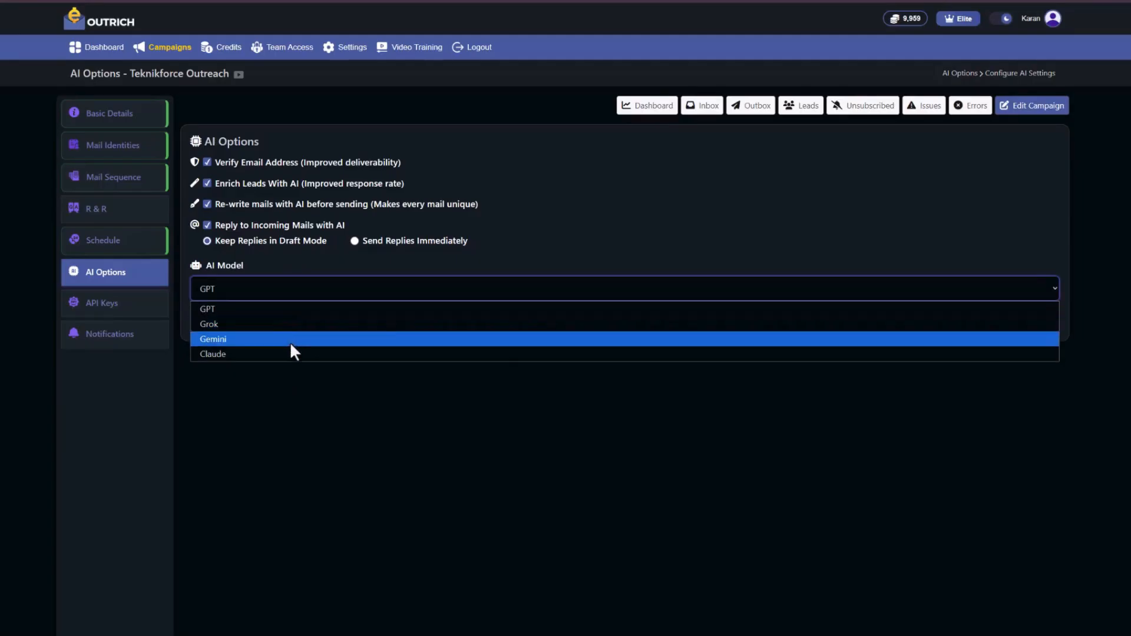
left_click(298, 421)
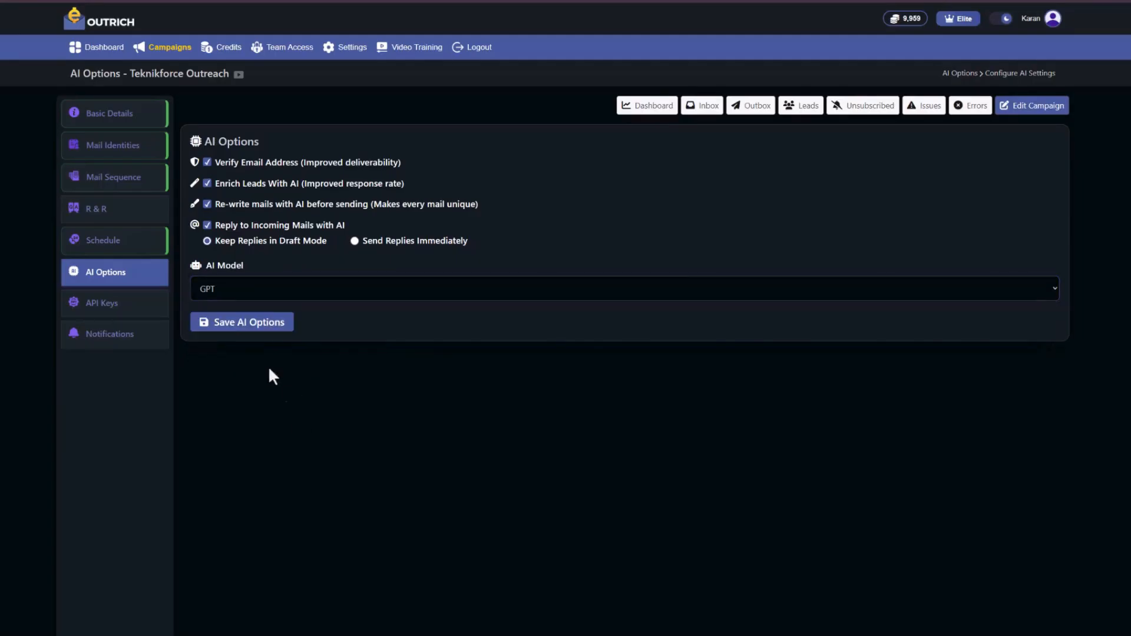
left_click(263, 331)
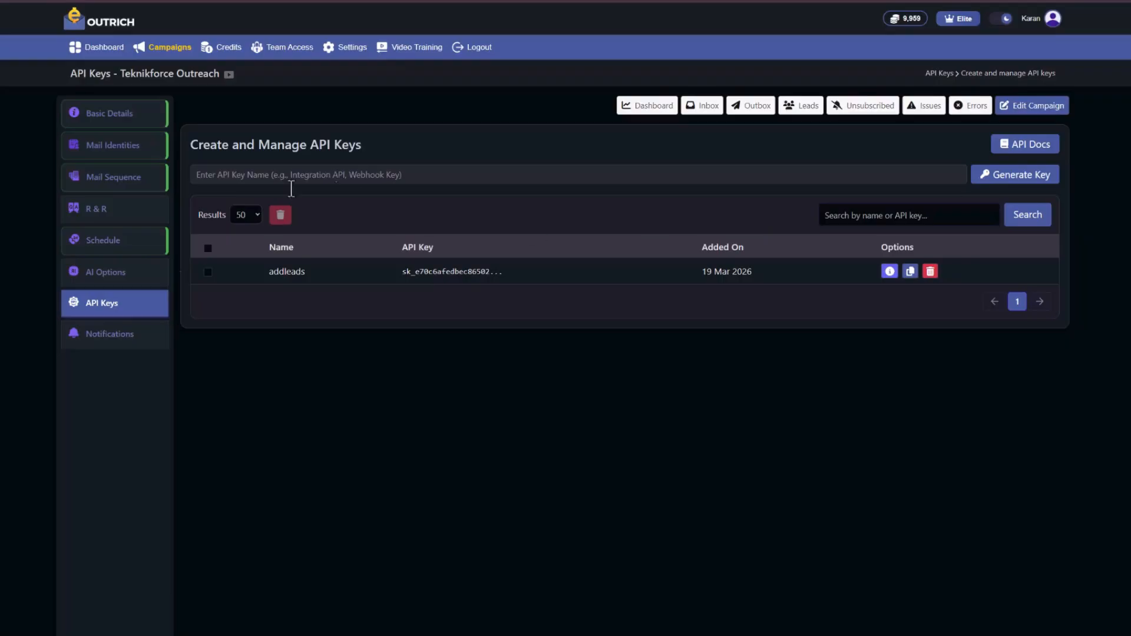
Review the email notification settings, then open the campaign's leads list.
left_click(136, 345)
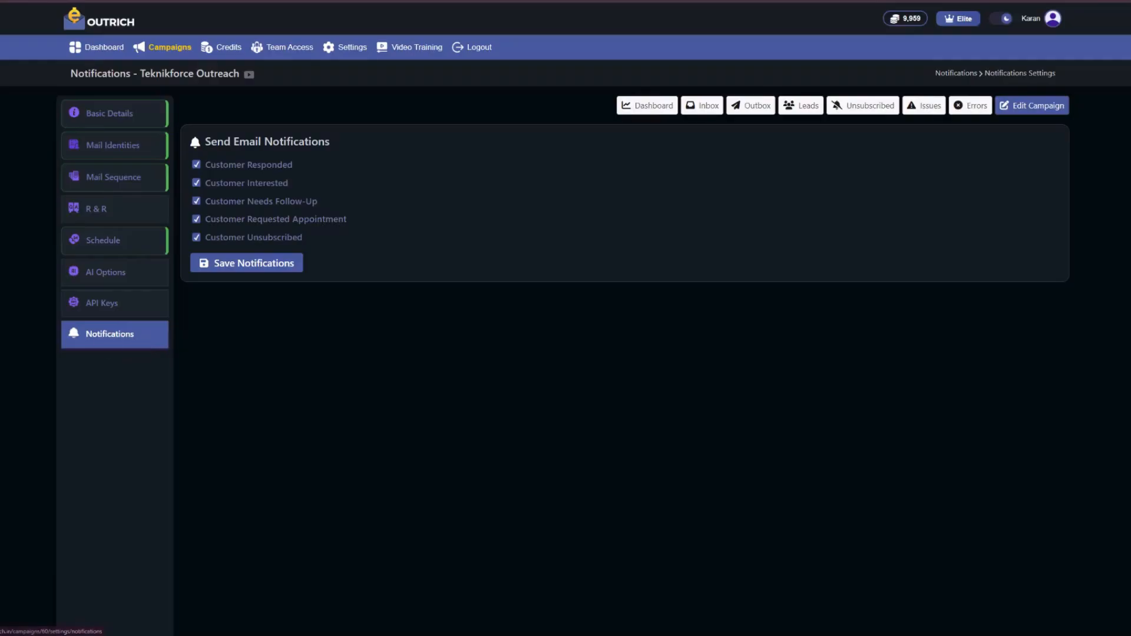
left_click(808, 112)
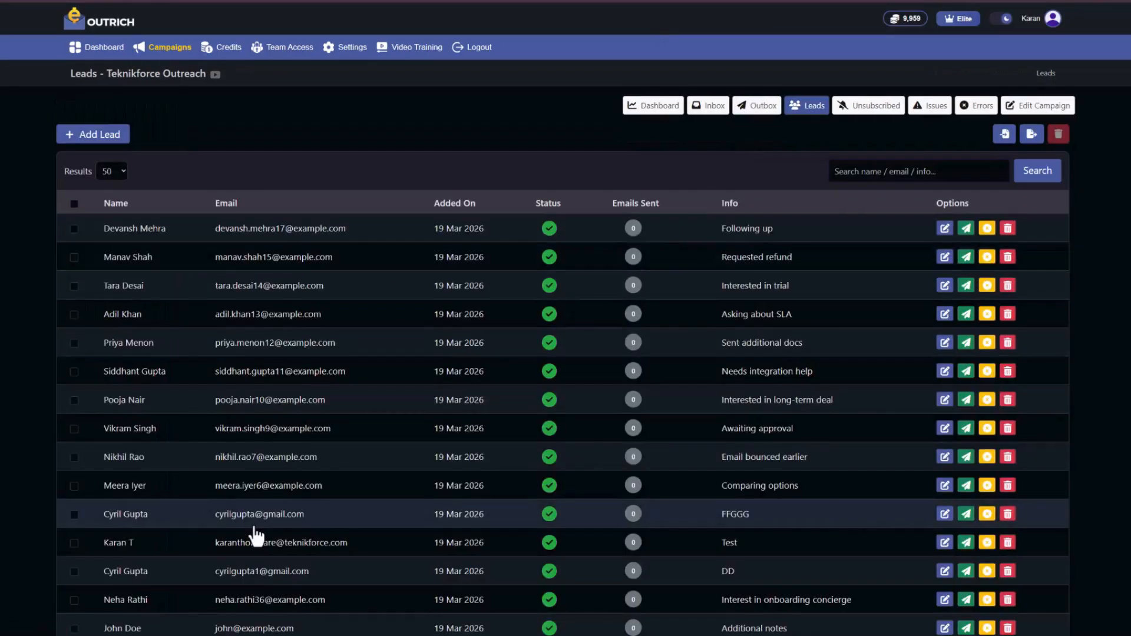
scroll(255, 535, "down", 3)
scroll(255, 535, "up", 3)
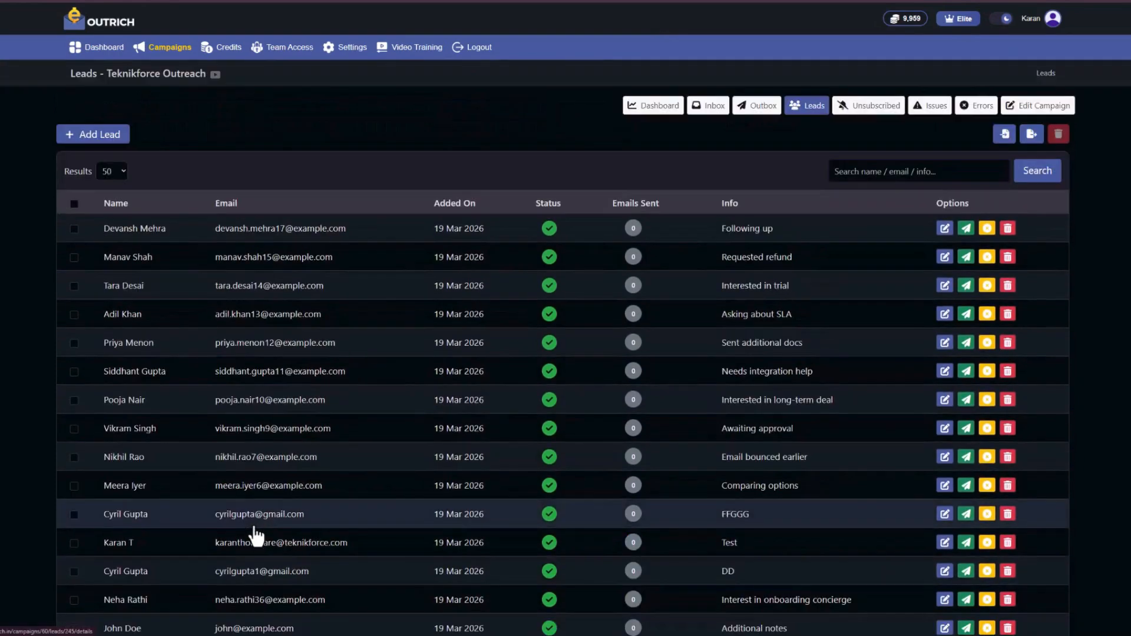
Open the Add Lead form to view its fields, then return to the leads list.
left_click(112, 134)
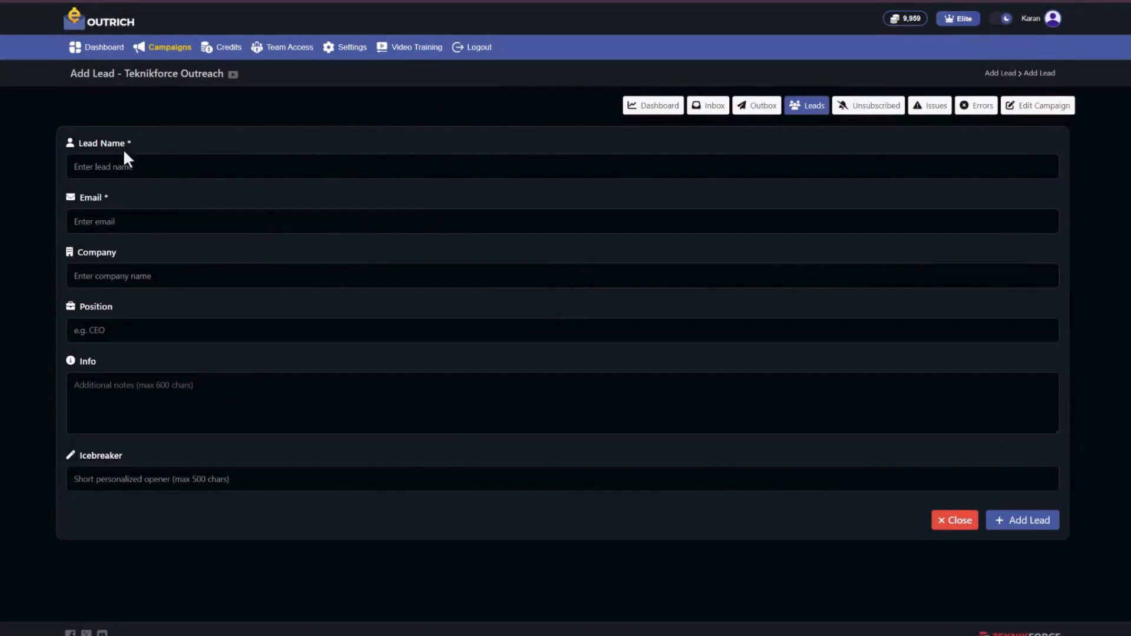
right_click(27, 157)
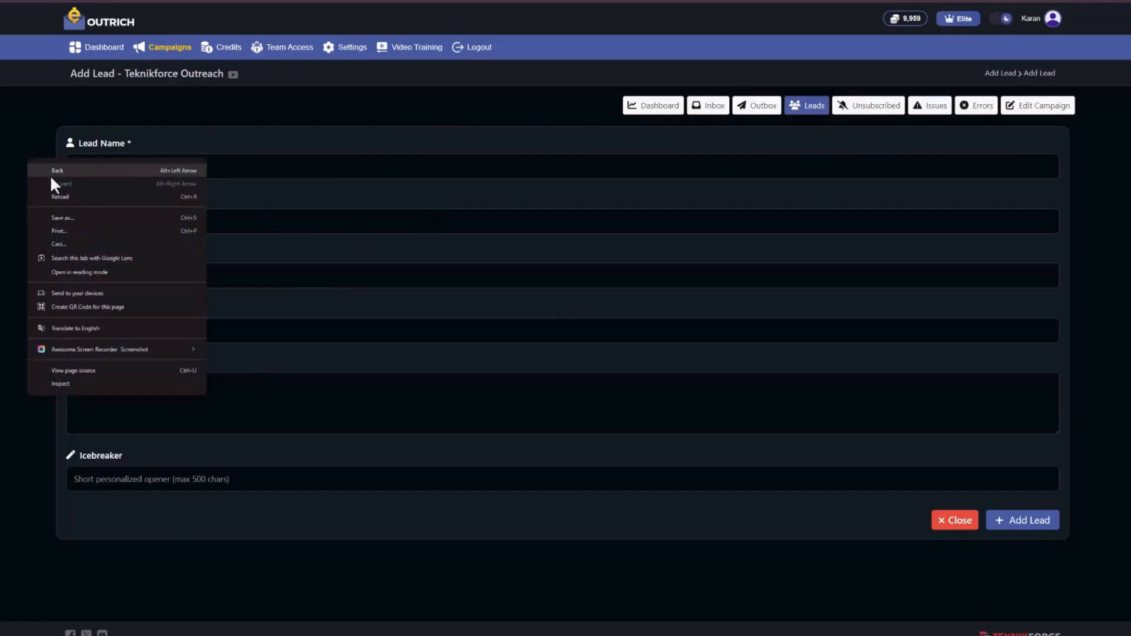
left_click(185, 481)
right_click(26, 327)
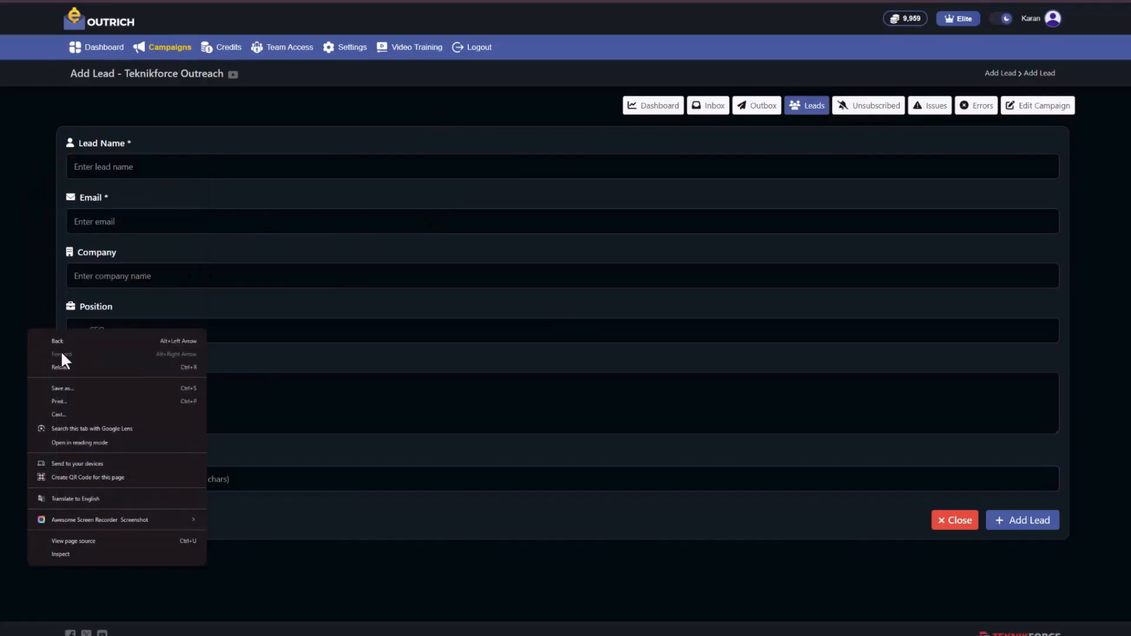
left_click(62, 342)
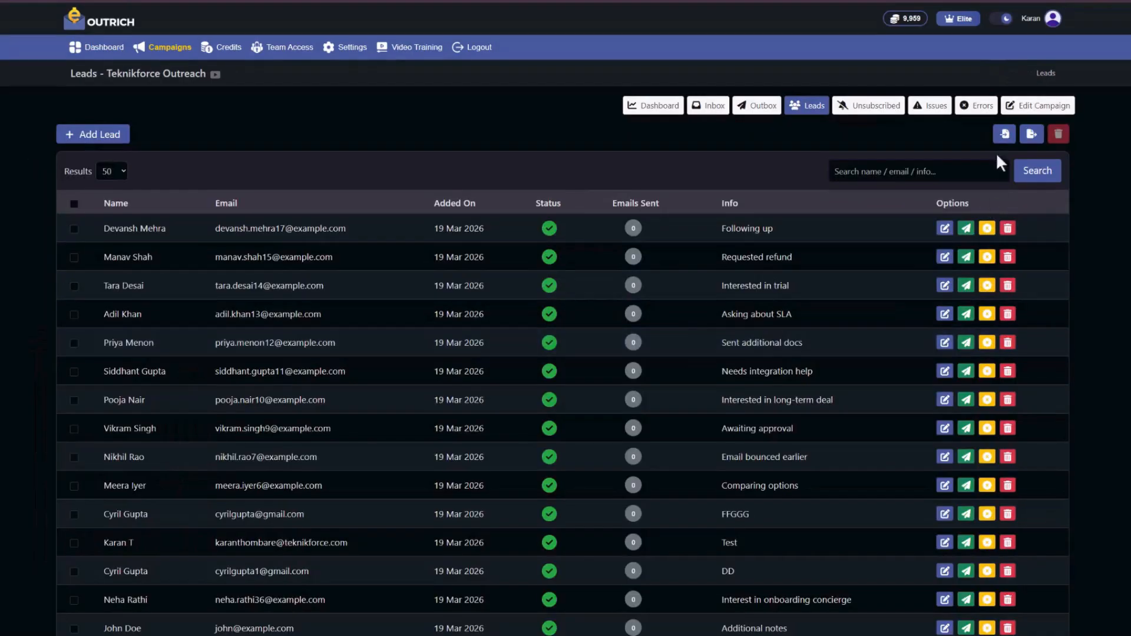
Open the CSV upload dialog for leads and close it.
left_click(1004, 136)
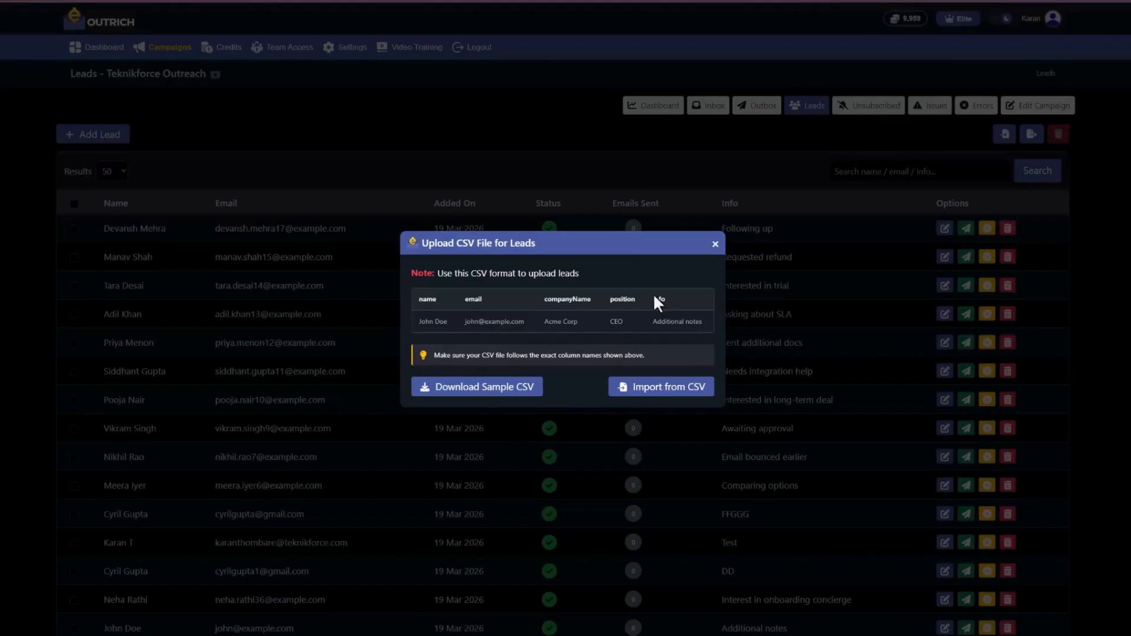
left_click(716, 244)
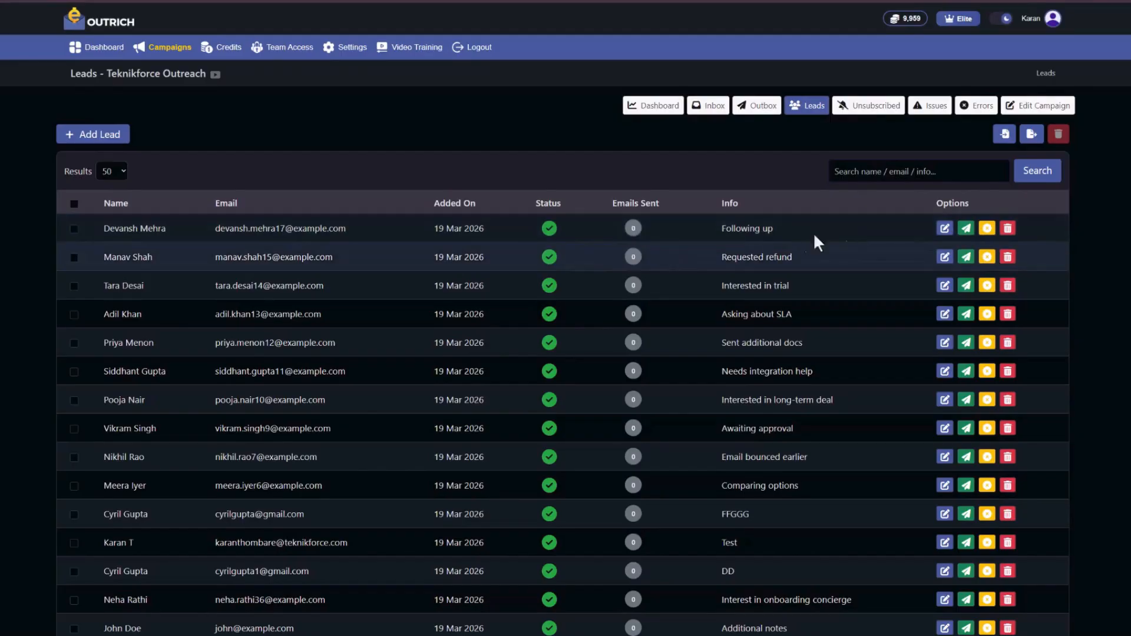
scroll(884, 229, "down", 1)
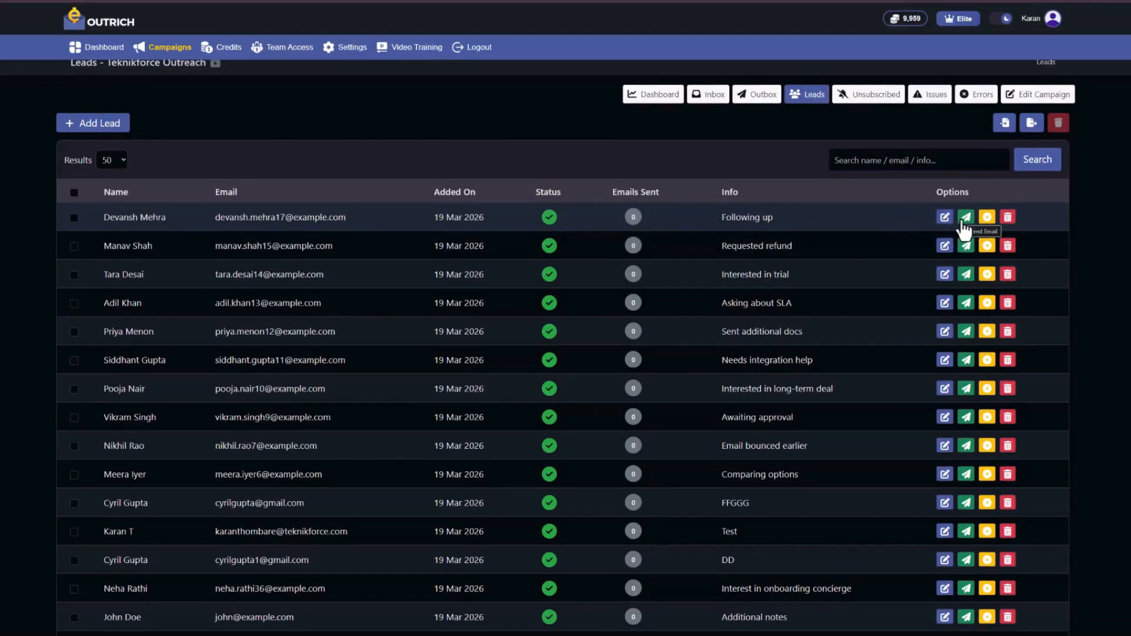
Open the send-email form for the first lead, then return to the leads list and browse it.
left_click(967, 224)
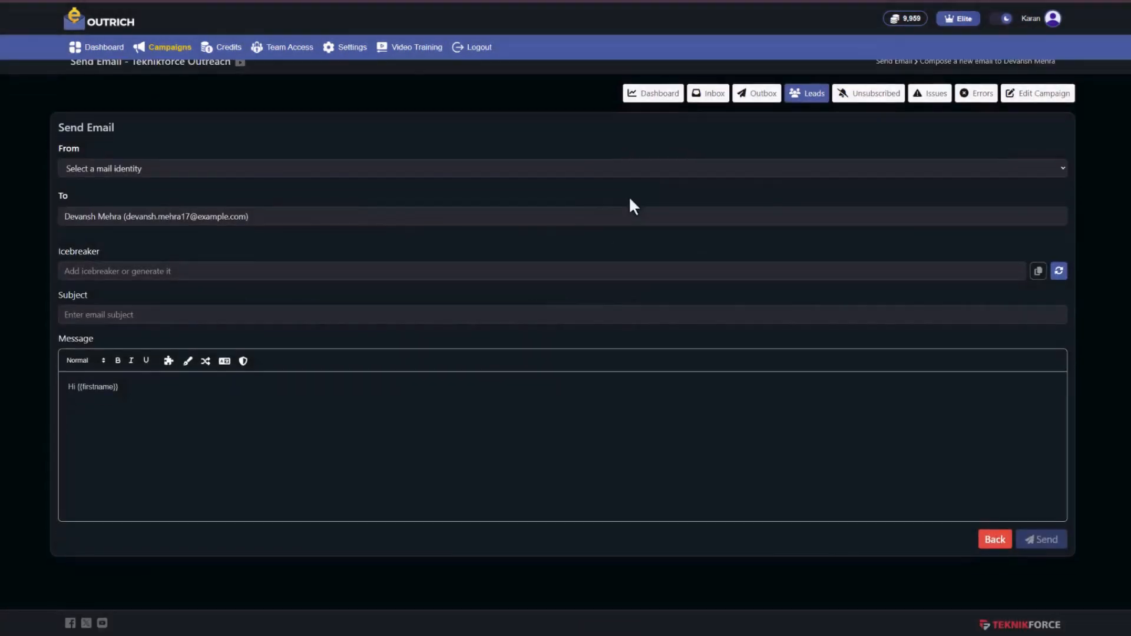
right_click(33, 260)
left_click(825, 274)
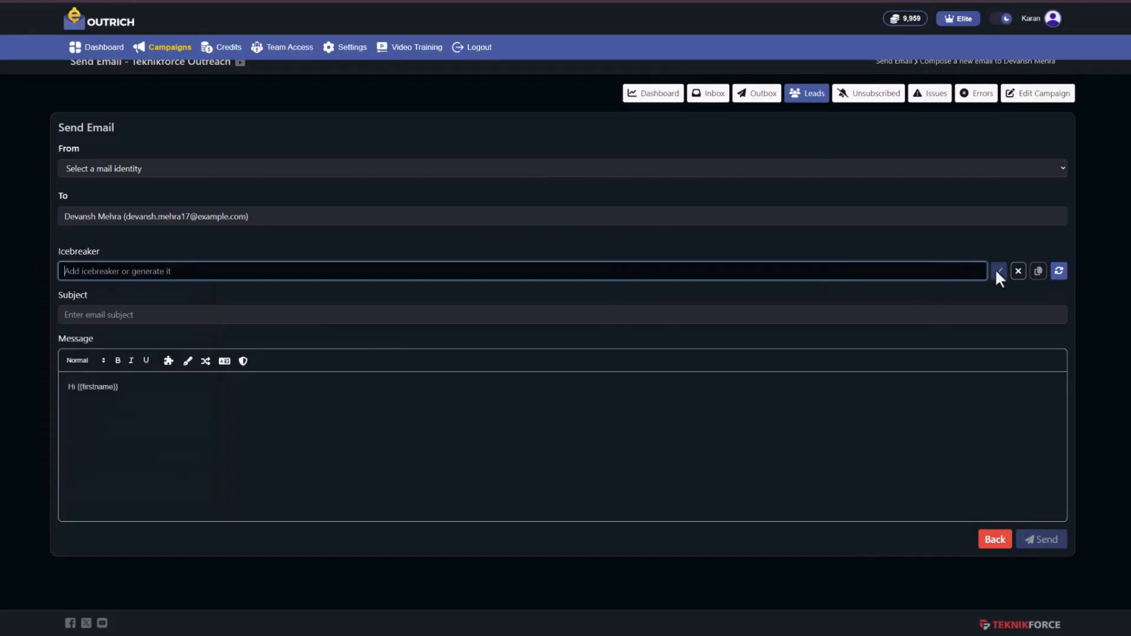
right_click(26, 279)
left_click(43, 285)
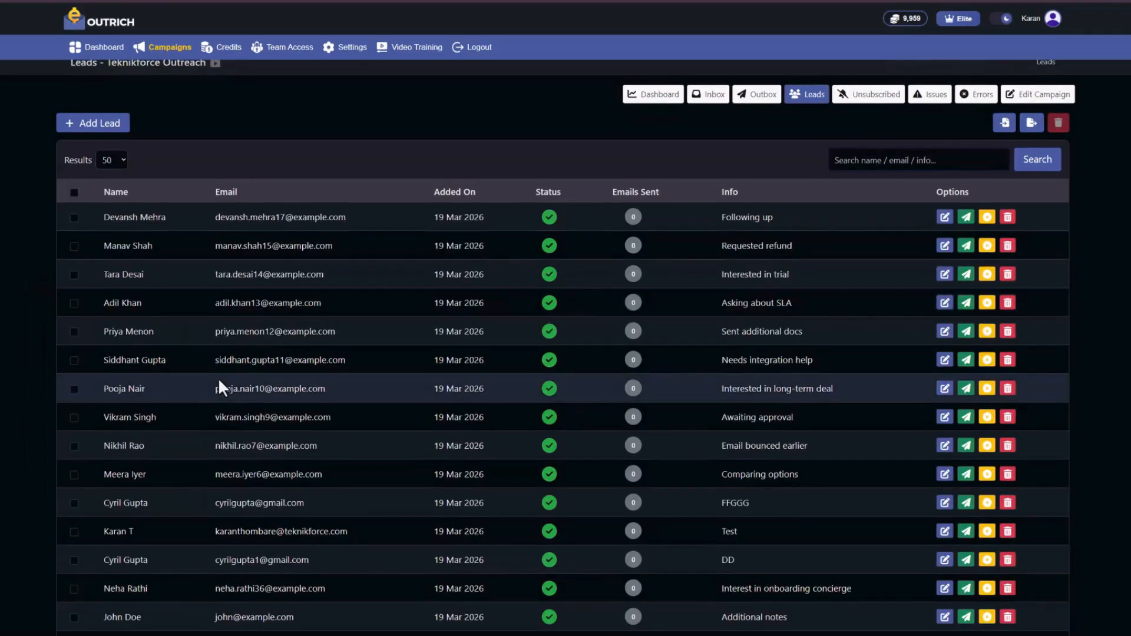
scroll(219, 381, "down", 3)
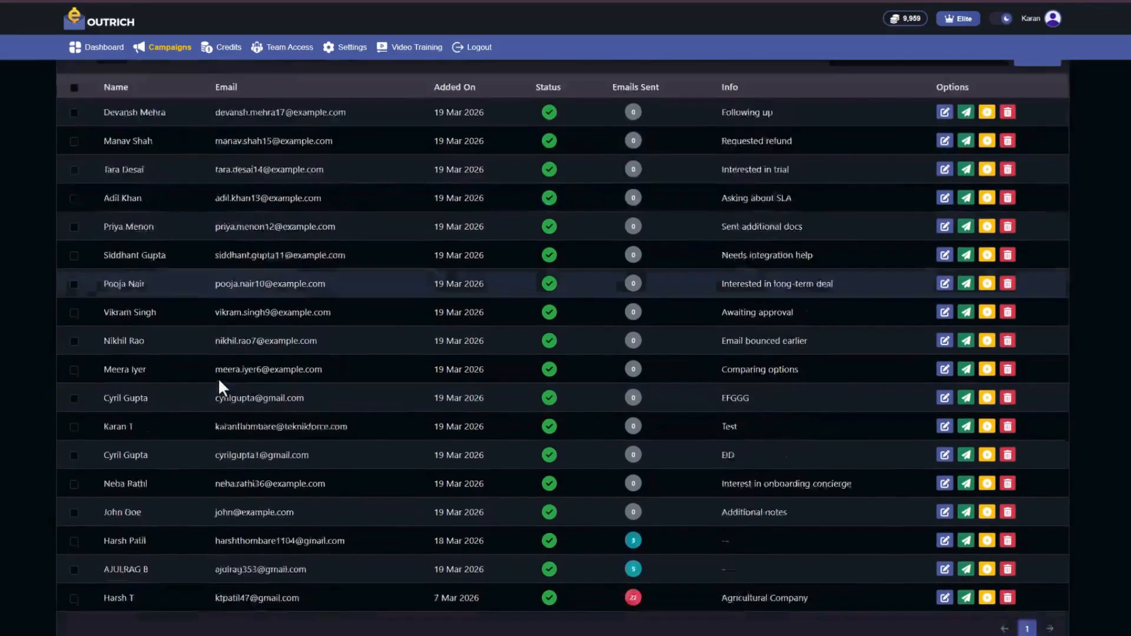
scroll(313, 254, "up", 4)
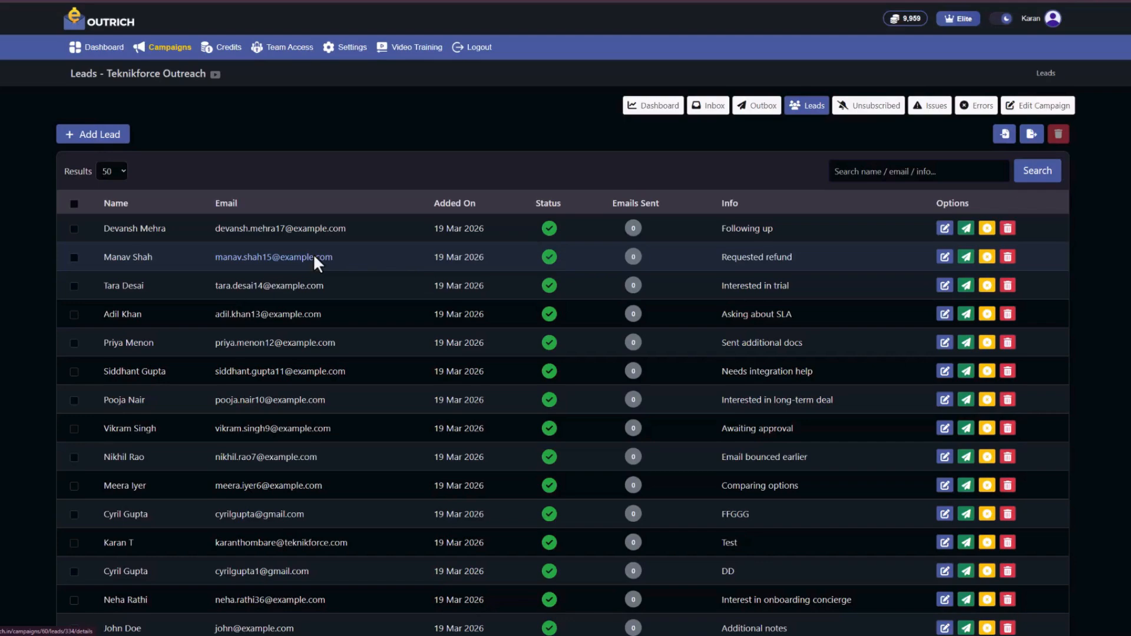
Open the first lead's edit form to view its fields, then return to the leads list.
left_click(945, 230)
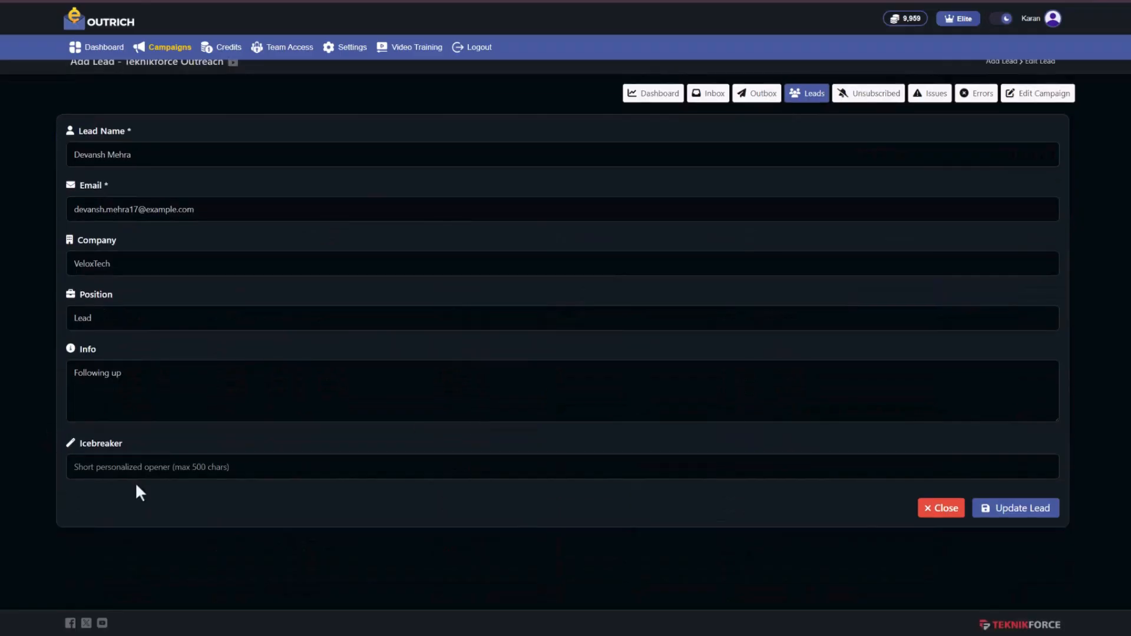
right_click(17, 420)
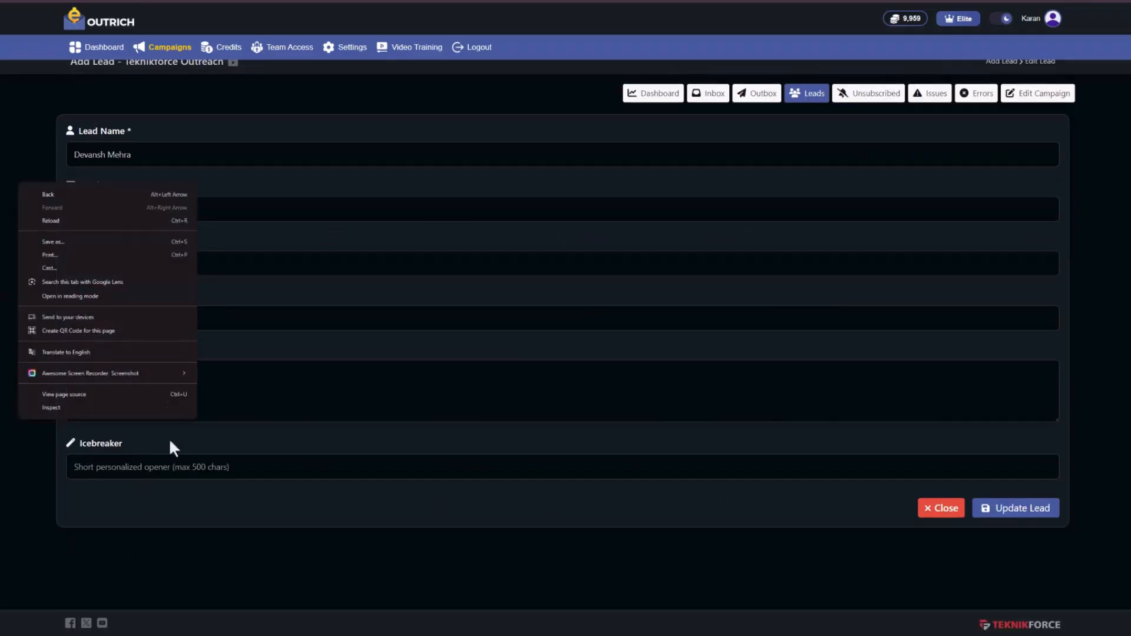
left_click(176, 487)
right_click(2, 284)
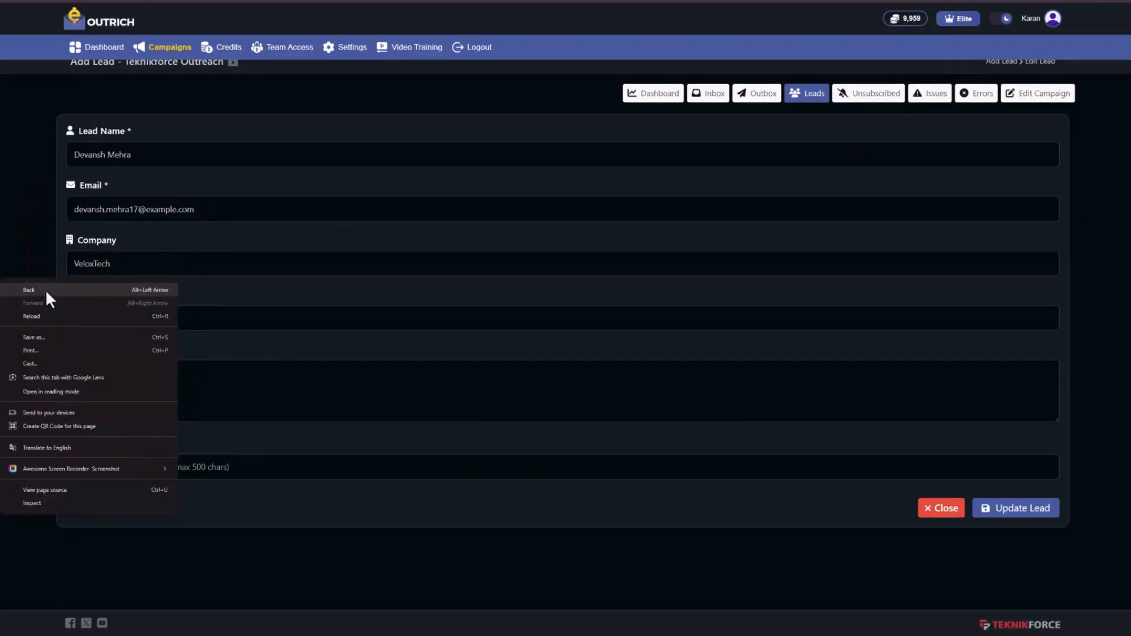
left_click(46, 292)
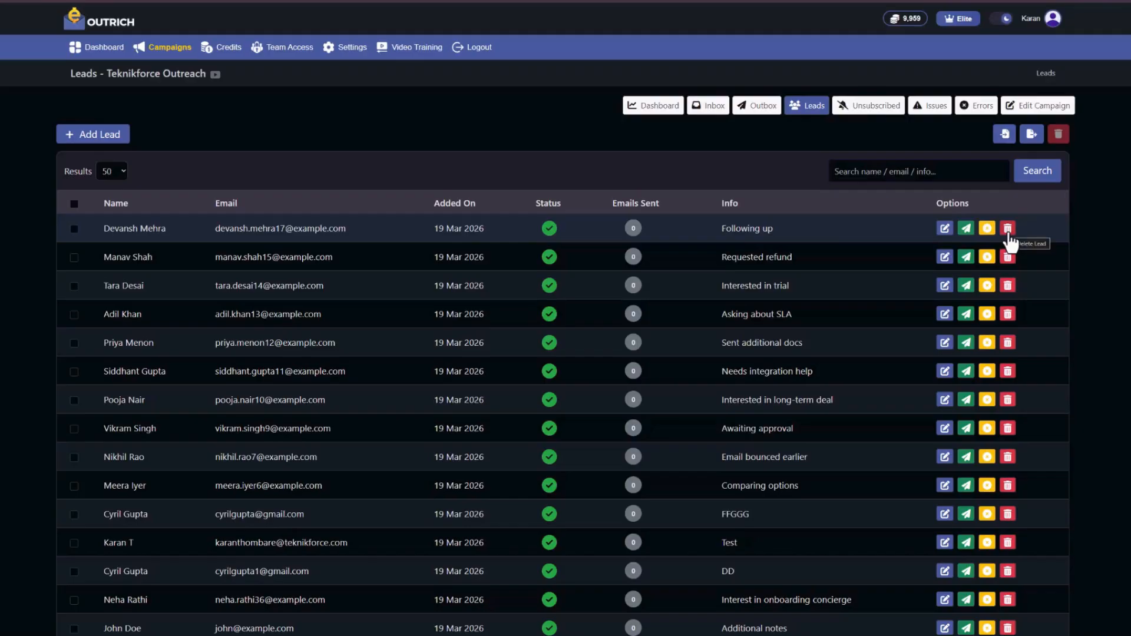
Open the record of the lead with five emails sent, review its email history, then go back to the leads list.
scroll(749, 377, "down", 2)
scroll(750, 380, "up", 2)
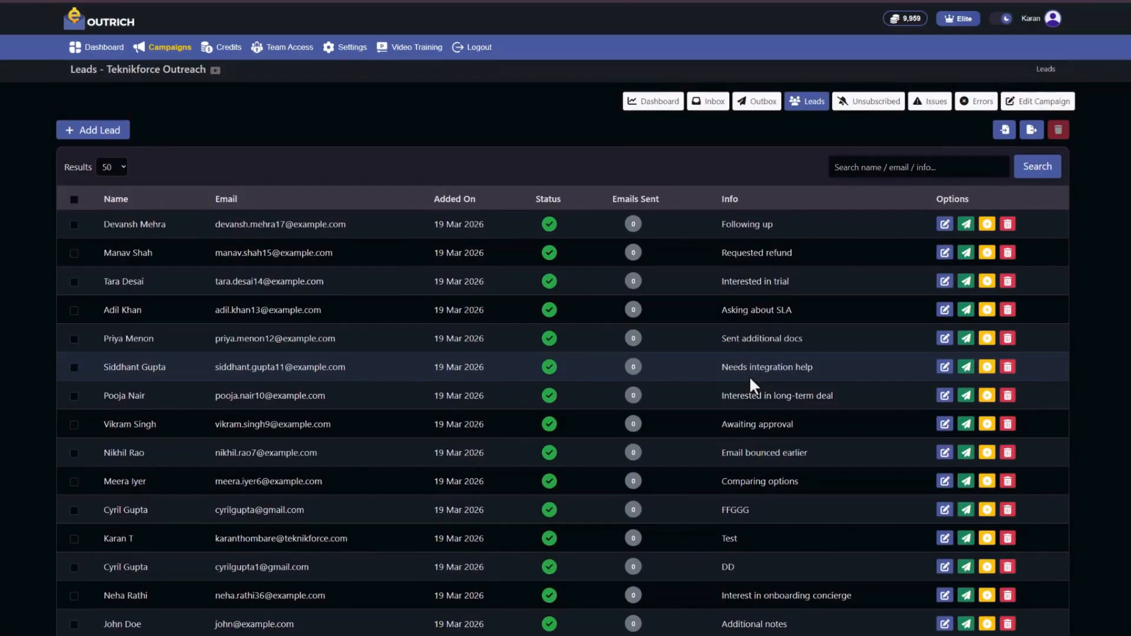
scroll(498, 542, "down", 3)
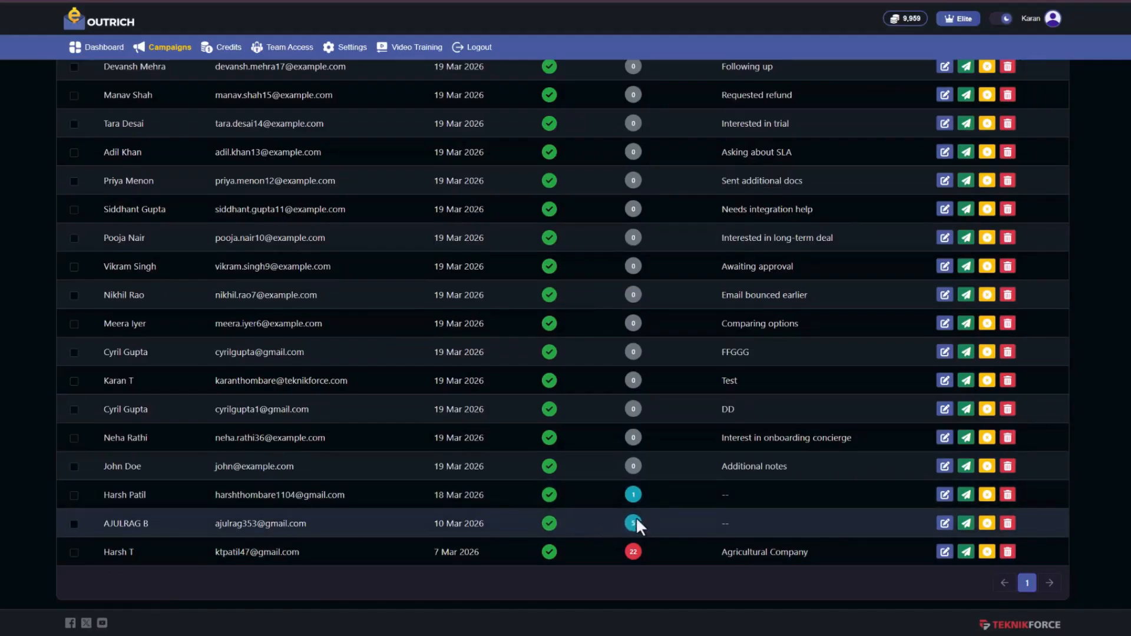
left_click(289, 525)
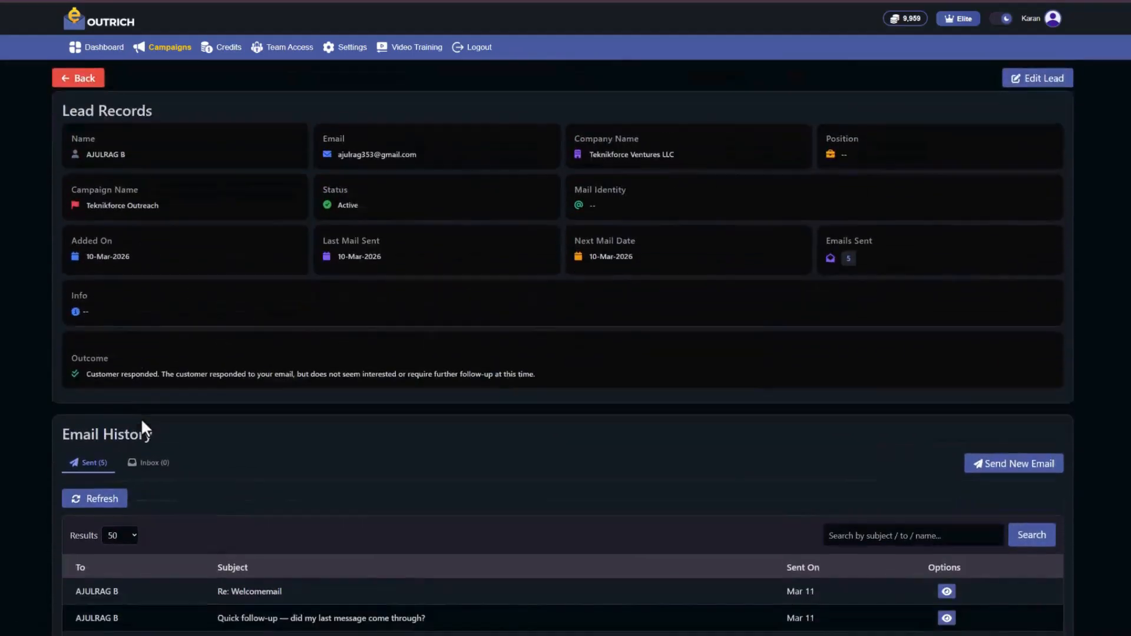
scroll(141, 423, "down", 3)
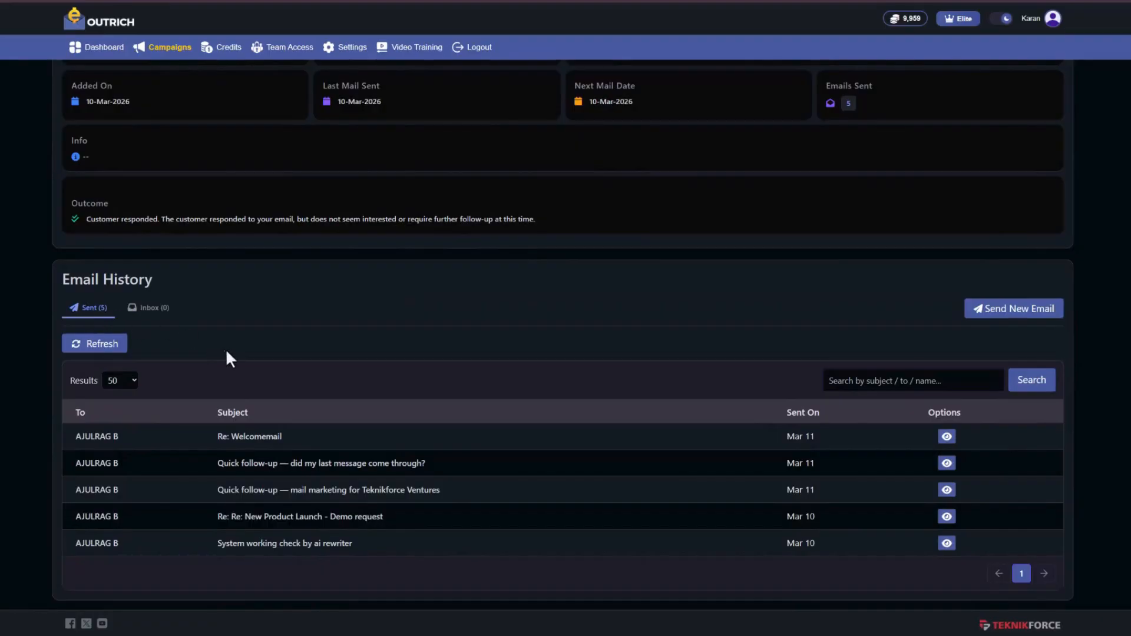
right_click(10, 294)
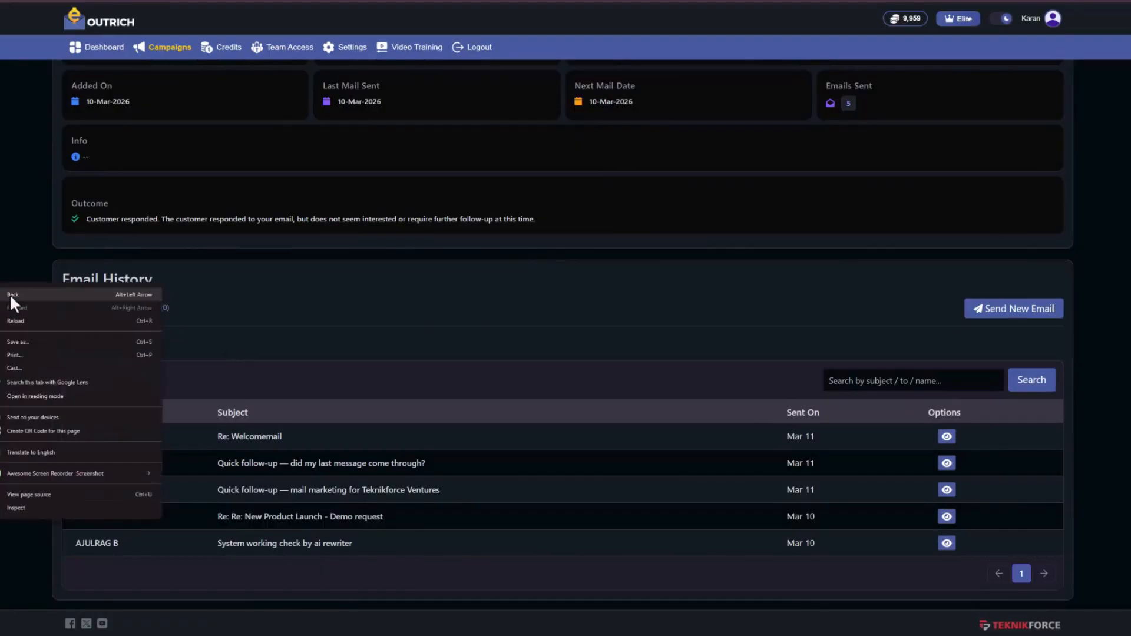
left_click(10, 297)
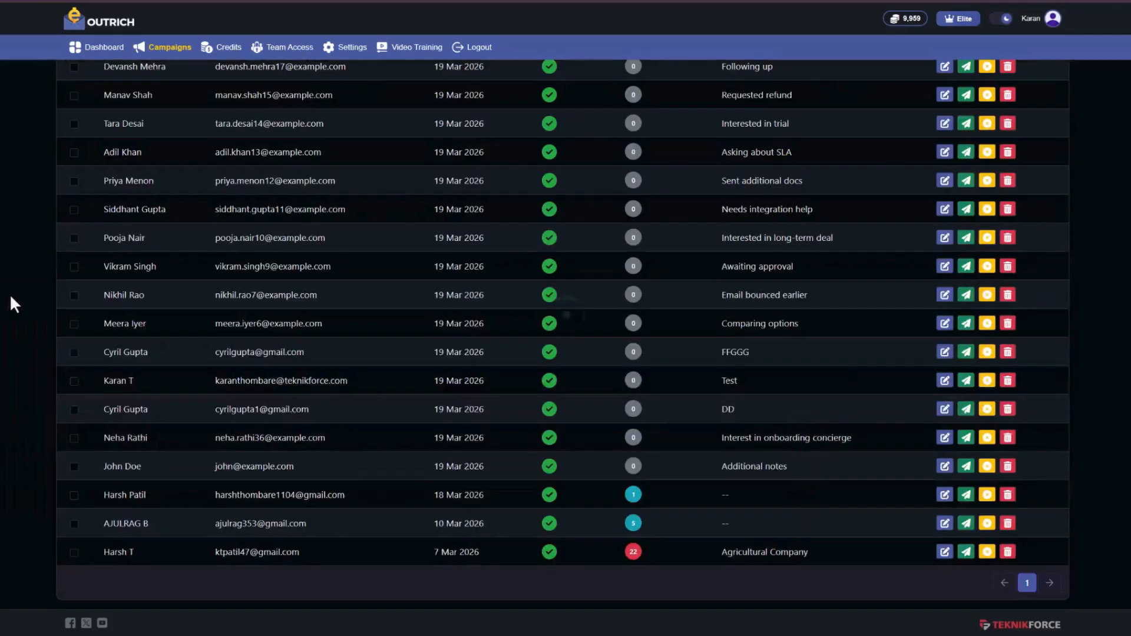
Open the last lead's record, browse its sent email history and inbox tab, then return to the leads list.
left_click(237, 551)
scroll(156, 342, "down", 6)
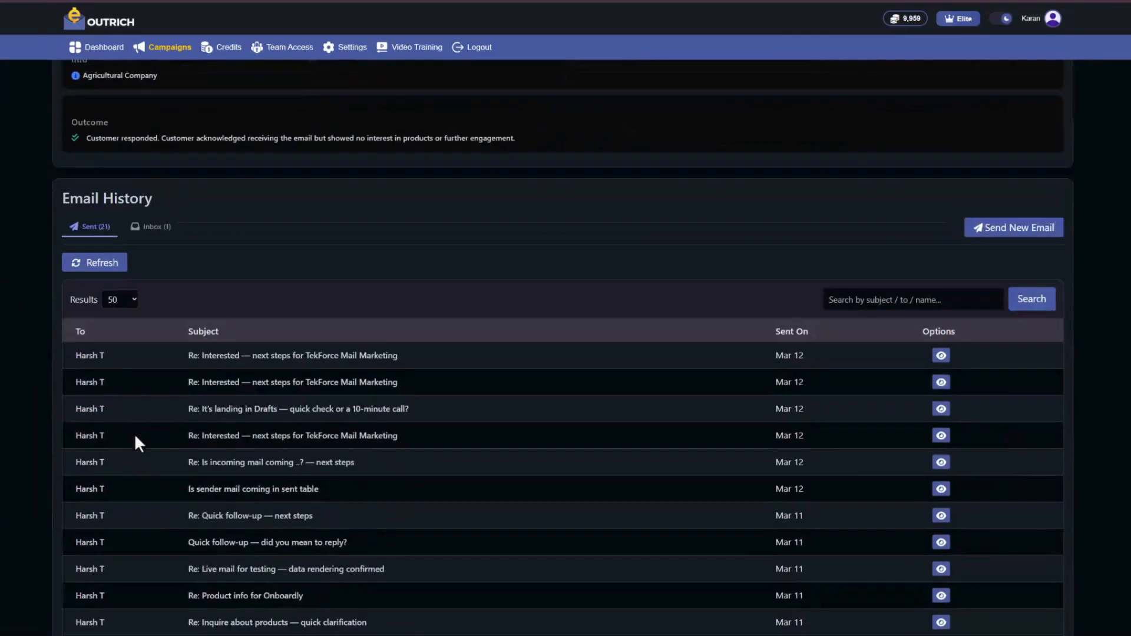
scroll(121, 356, "down", 5)
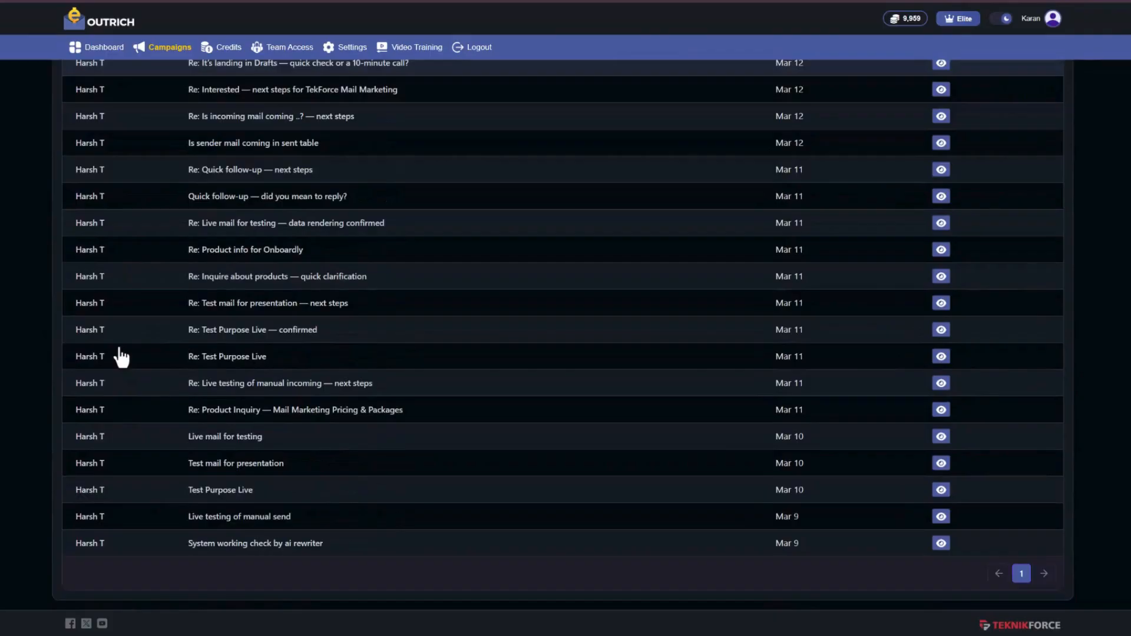
scroll(121, 357, "up", 6)
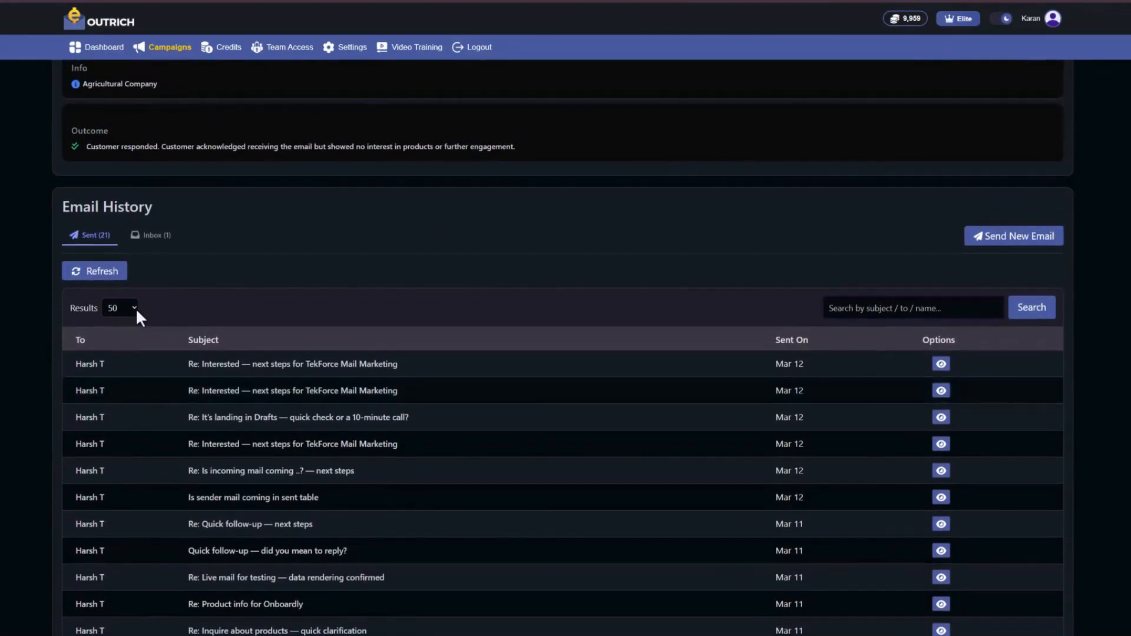
left_click(148, 239)
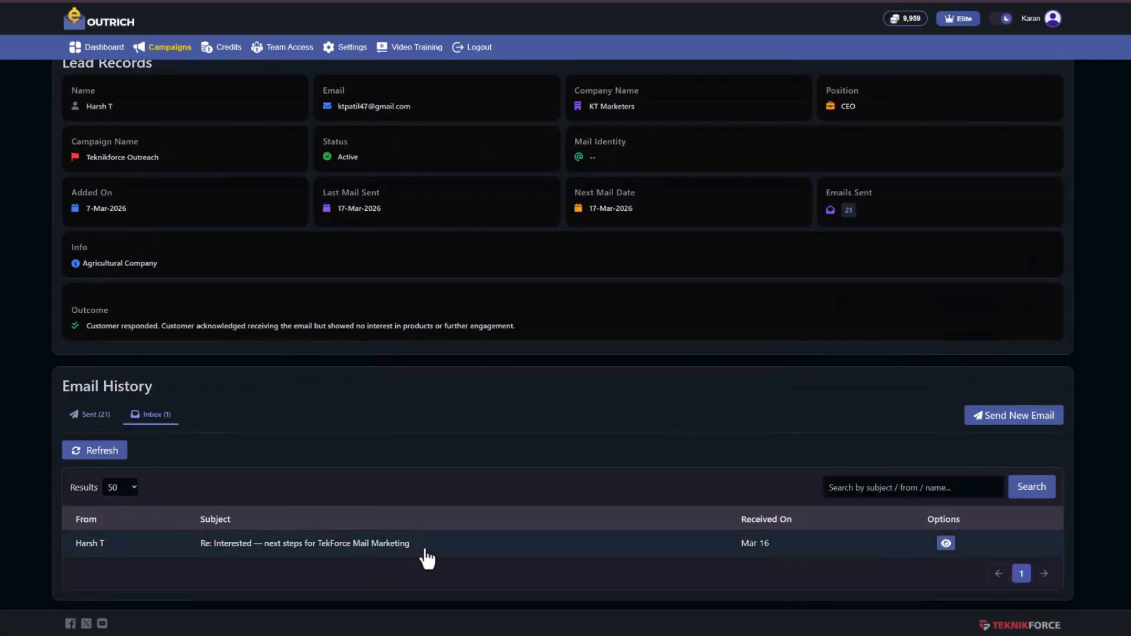
right_click(36, 356)
left_click(59, 363)
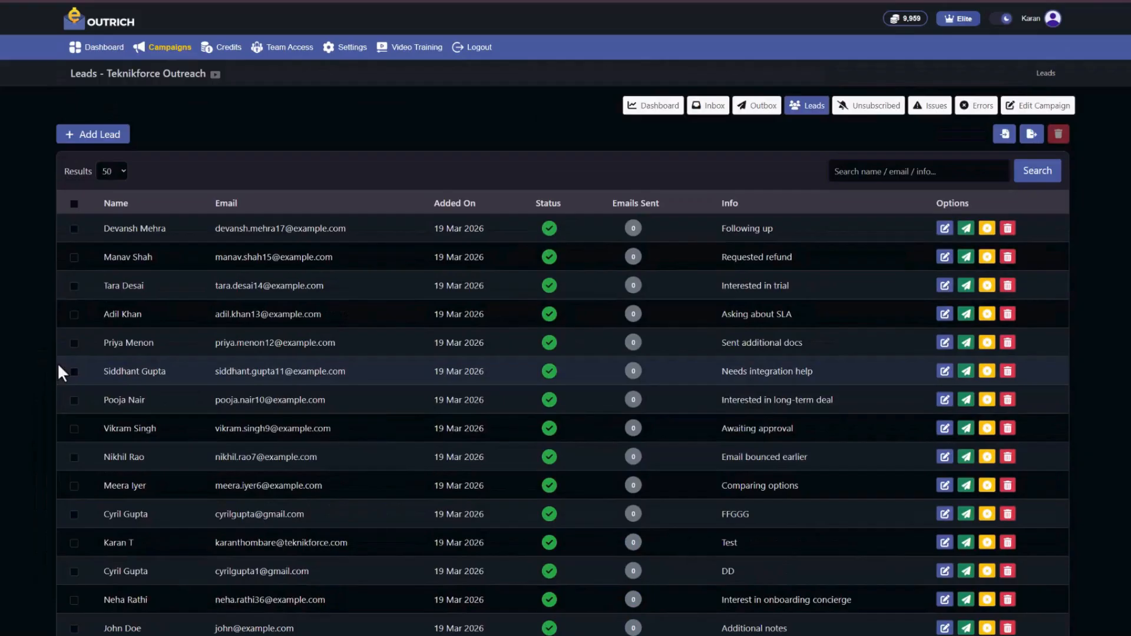
Open the campaign inbox, view the lead's reply email and its Reply form, then go back to the inbox.
left_click(698, 115)
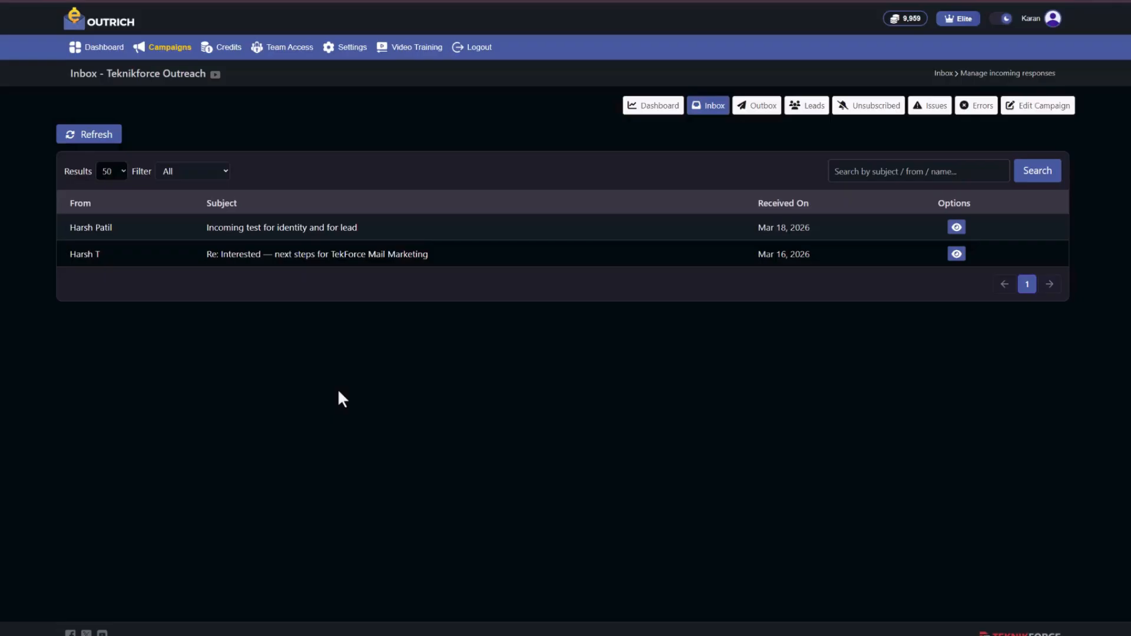
left_click(482, 259)
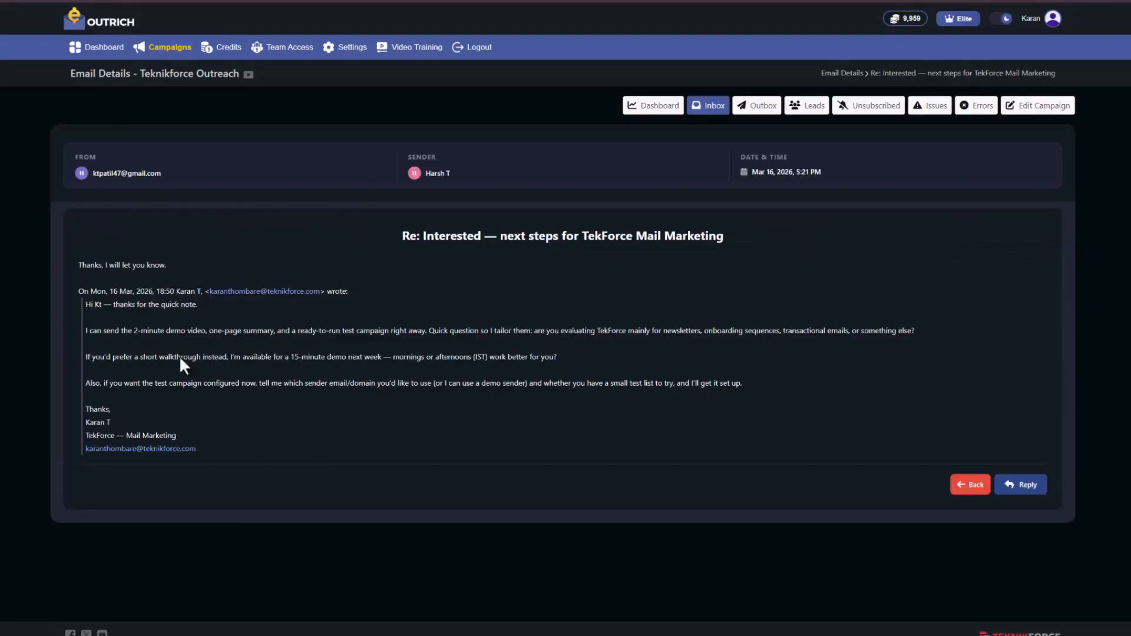
left_click(1025, 483)
scroll(323, 472, "down", 4)
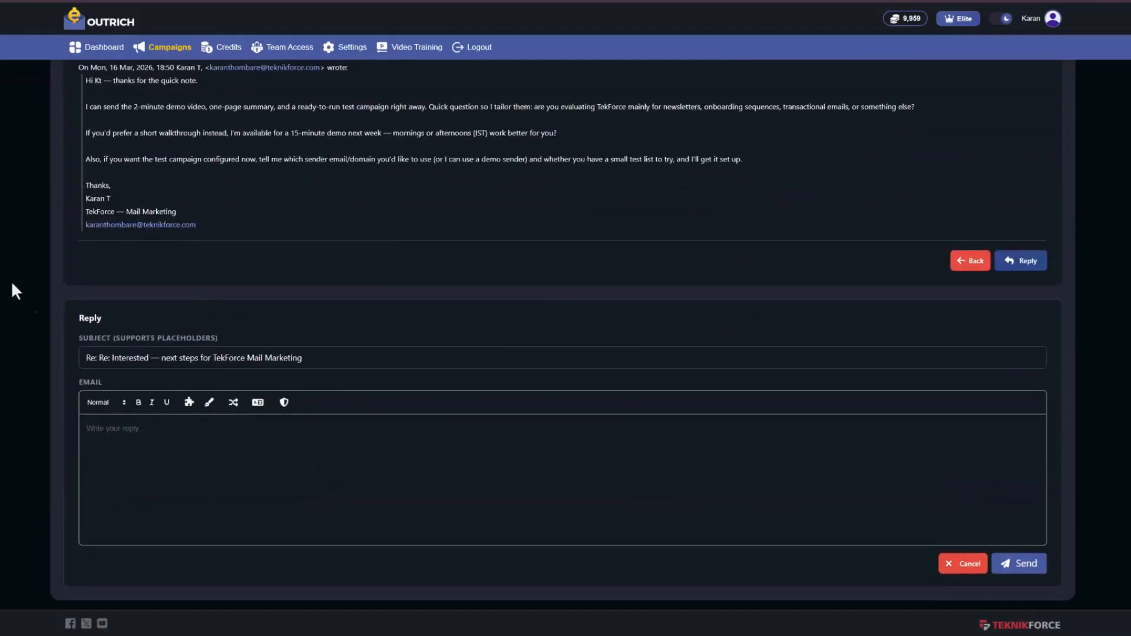
right_click(32, 260)
key("Escape")
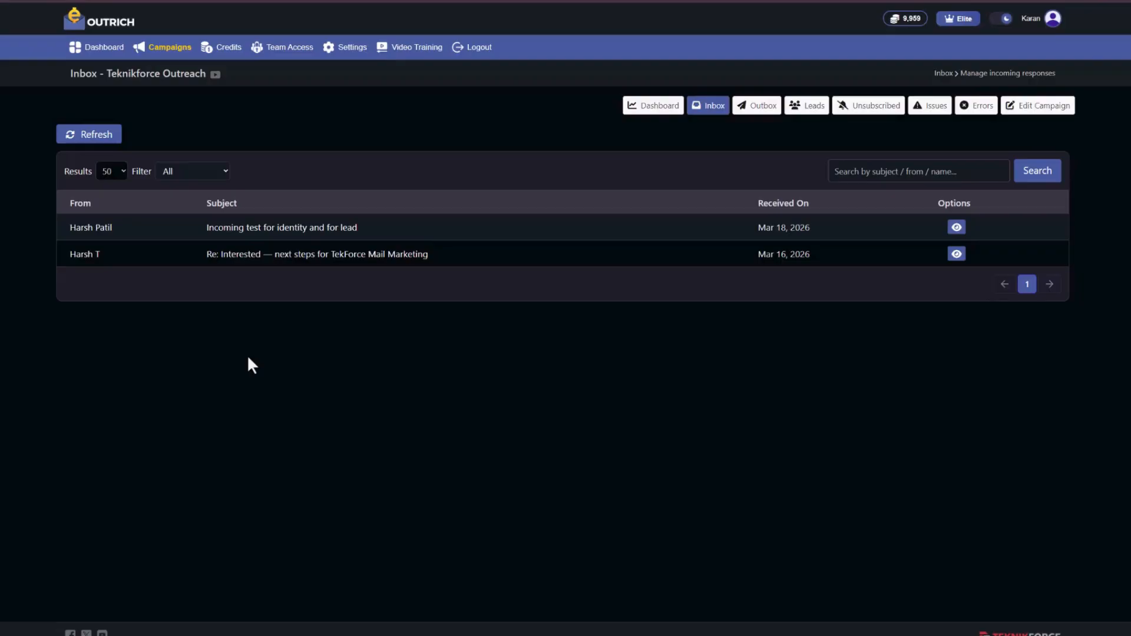
Browse the campaign outbox and open the first draft reply for viewing, then return to the outbox.
left_click(758, 110)
scroll(323, 472, "down", 2)
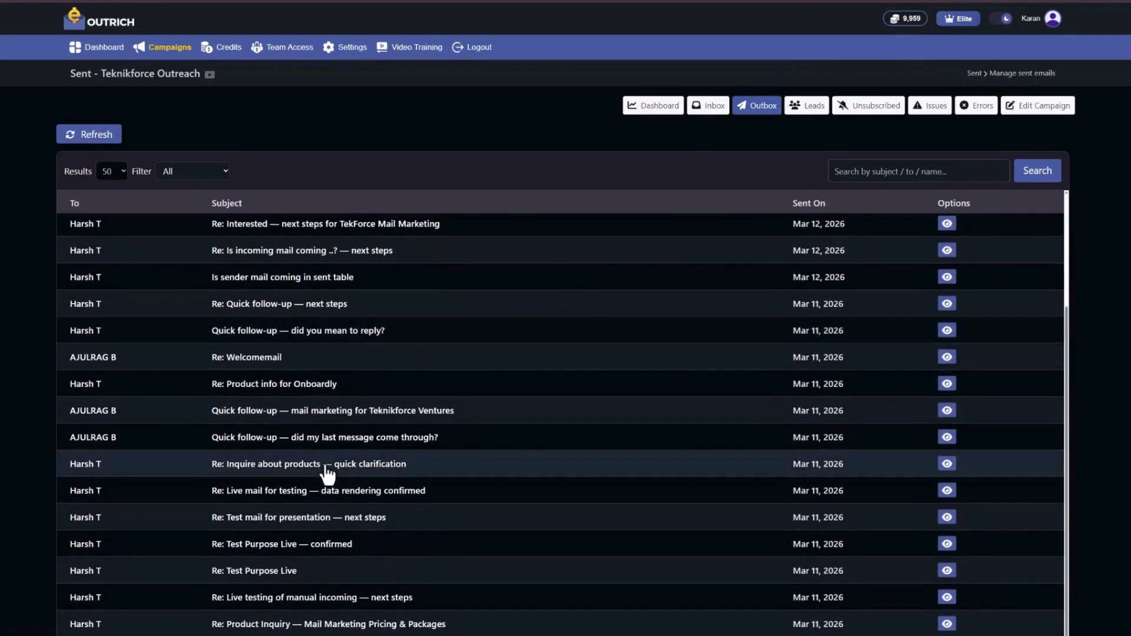
scroll(327, 471, "up", 2)
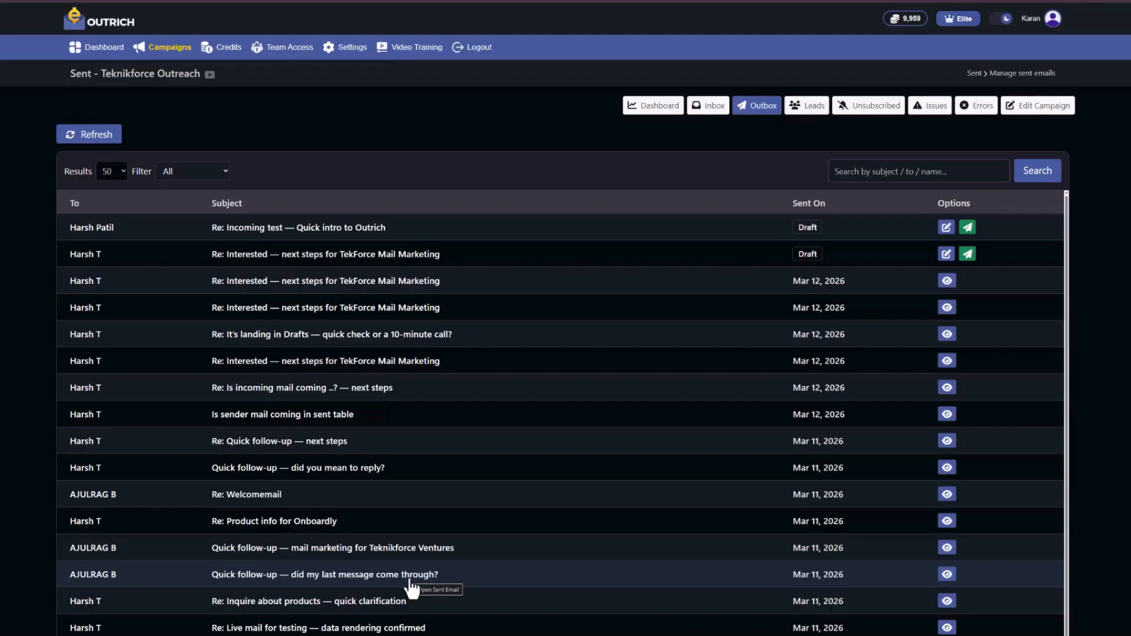
scroll(523, 412, "down", 6)
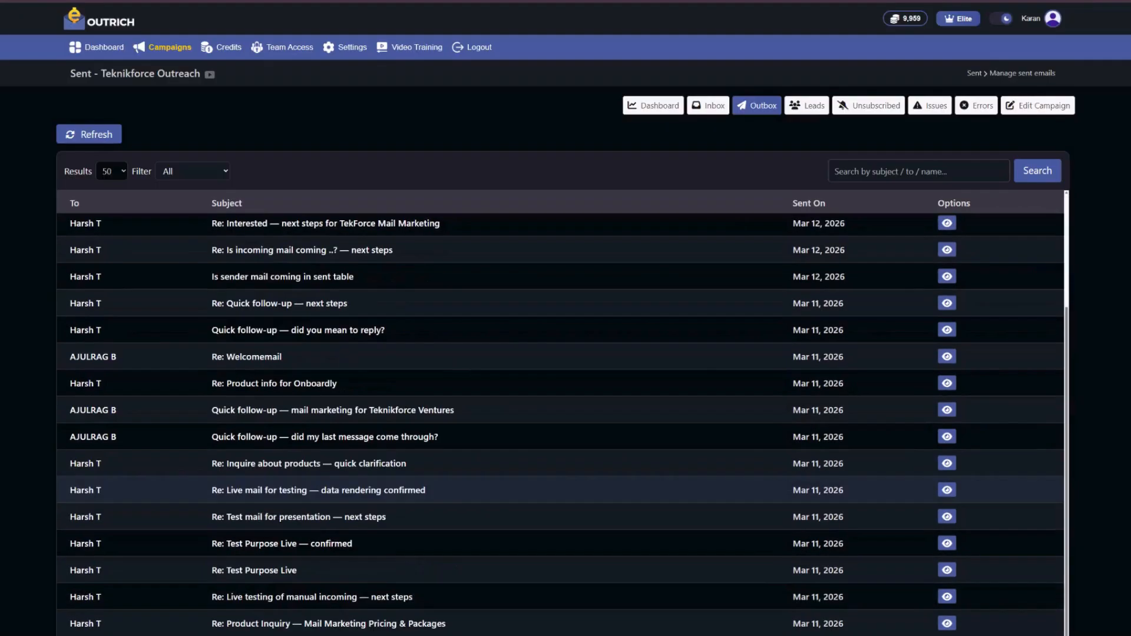
scroll(523, 411, "up", 6)
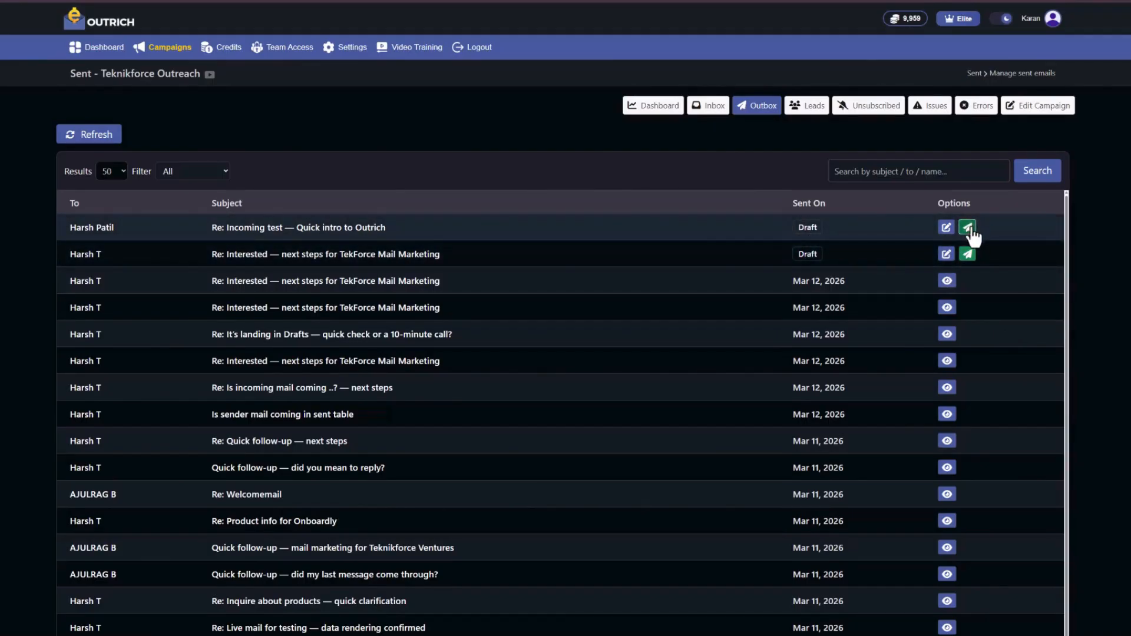
left_click(944, 229)
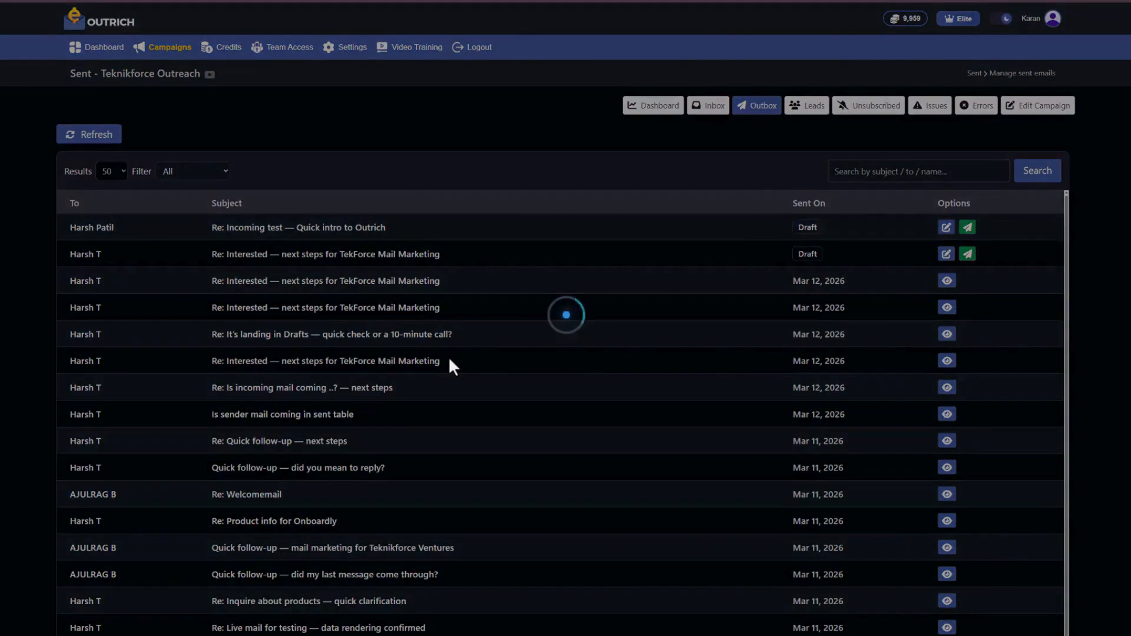
scroll(324, 359, "down", 1)
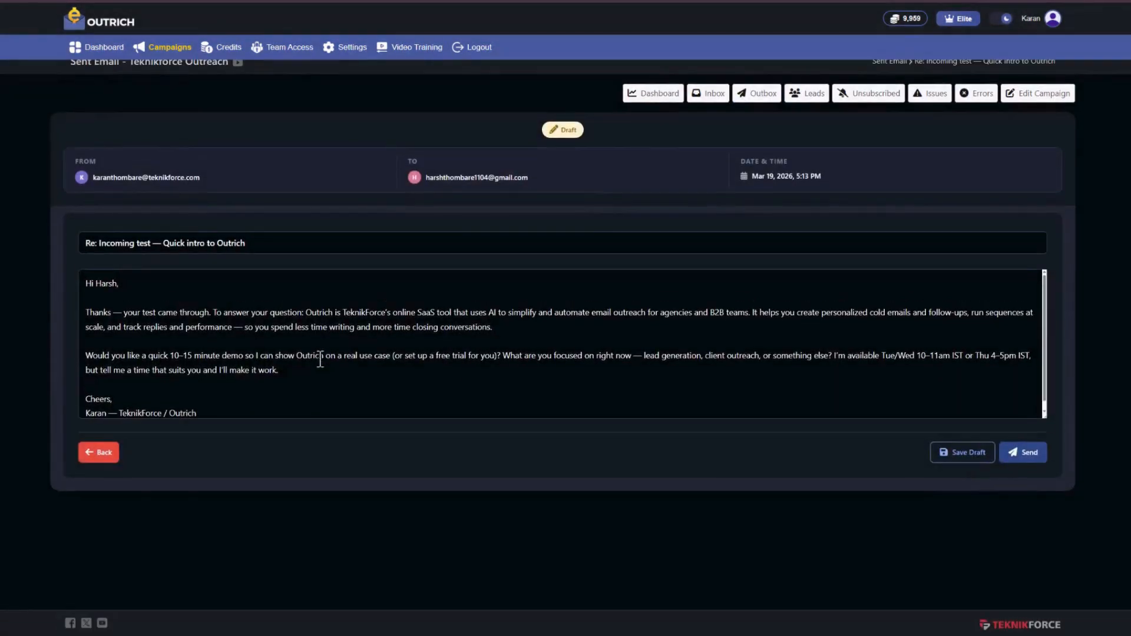
scroll(191, 379, "down", 1)
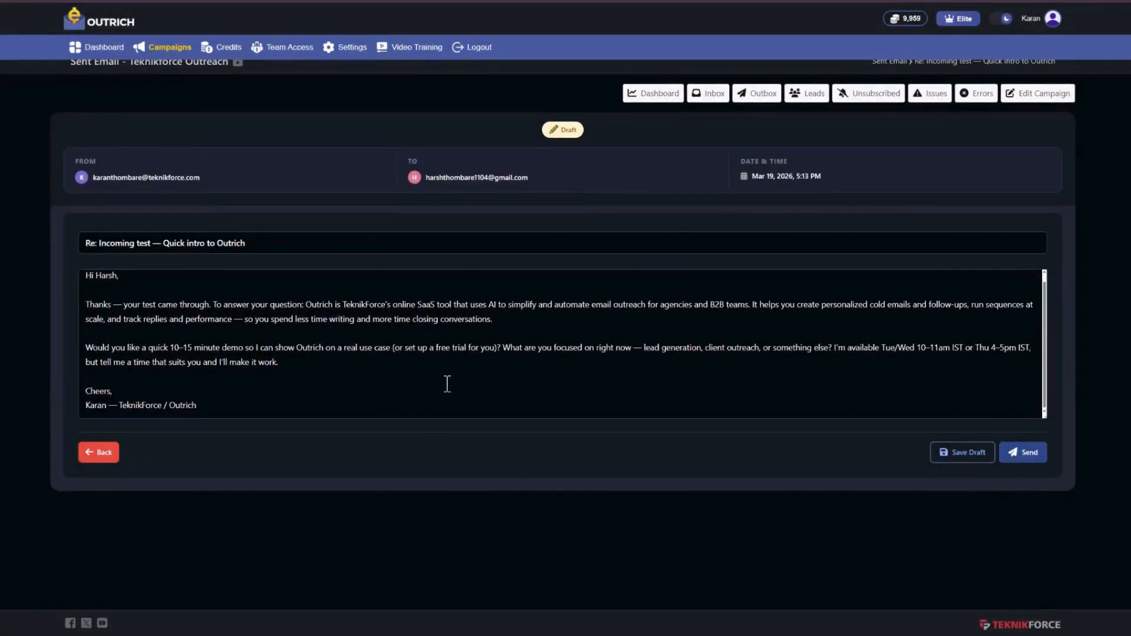
right_click(20, 358)
left_click(37, 370)
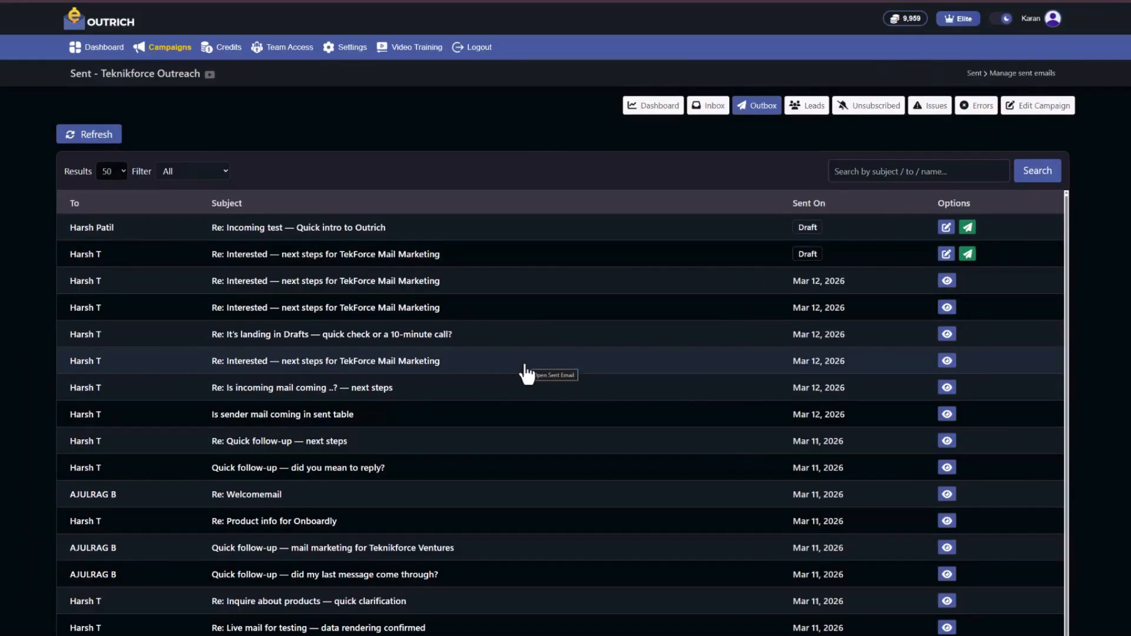
Review the campaign's unsubscribed and issues pages, then open the main dashboard.
left_click(865, 107)
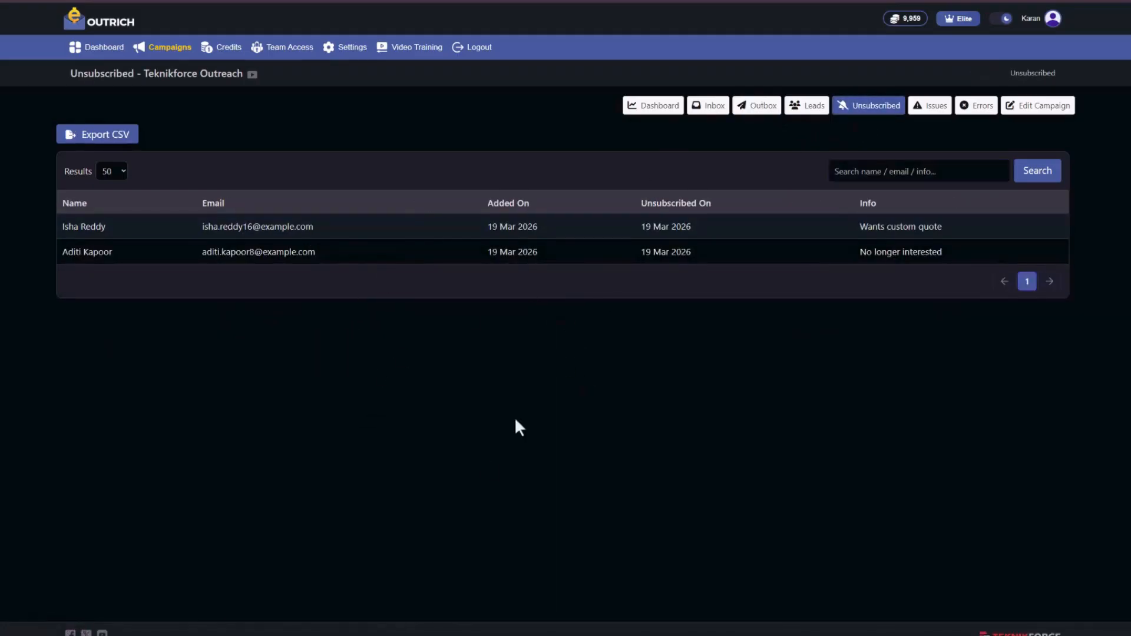
left_click(928, 113)
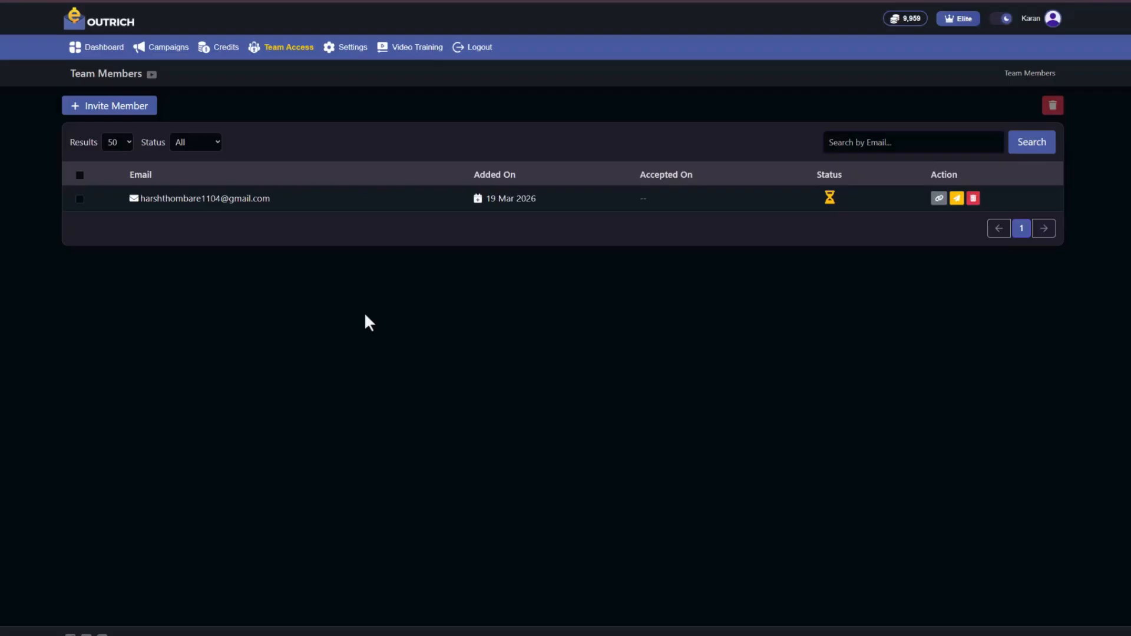
left_click(88, 48)
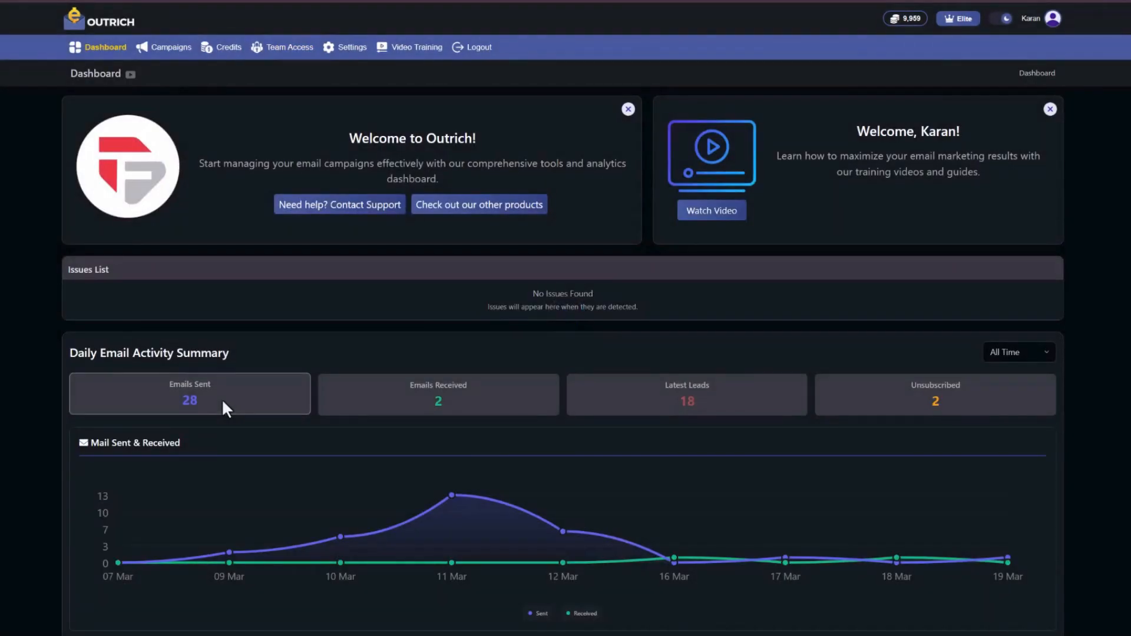
Open the campaigns list and the campaign's basic settings, then go back to the campaigns list.
left_click(178, 54)
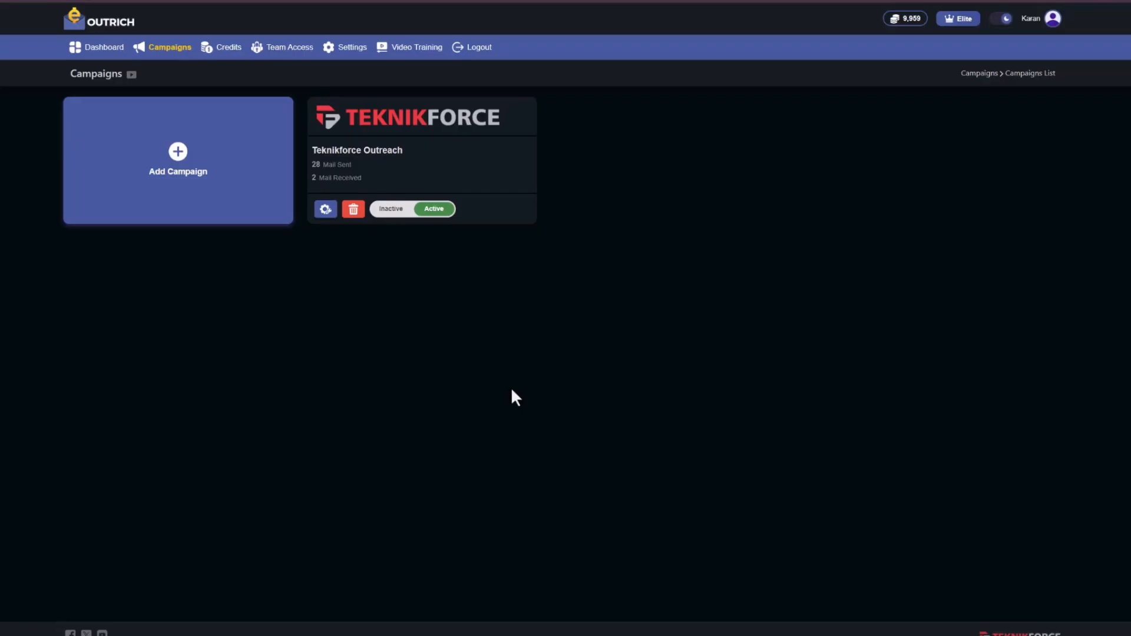
left_click(318, 210)
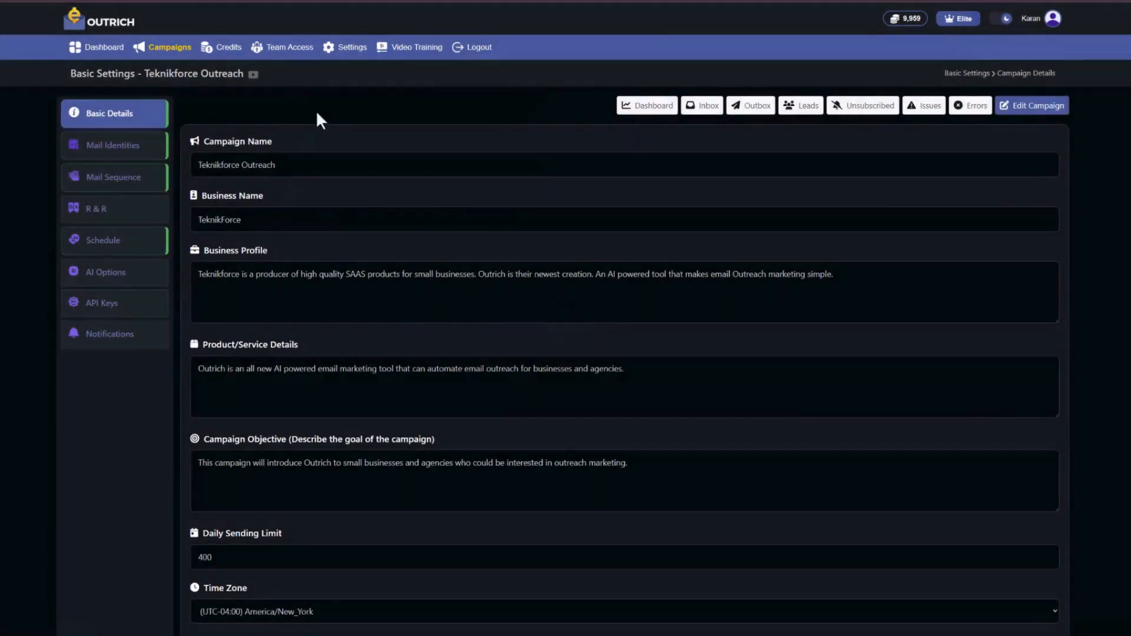
right_click(316, 111)
left_click(338, 126)
Switch the Teknikforce Outreach campaign to Inactive and then back to Active.
left_click(416, 218)
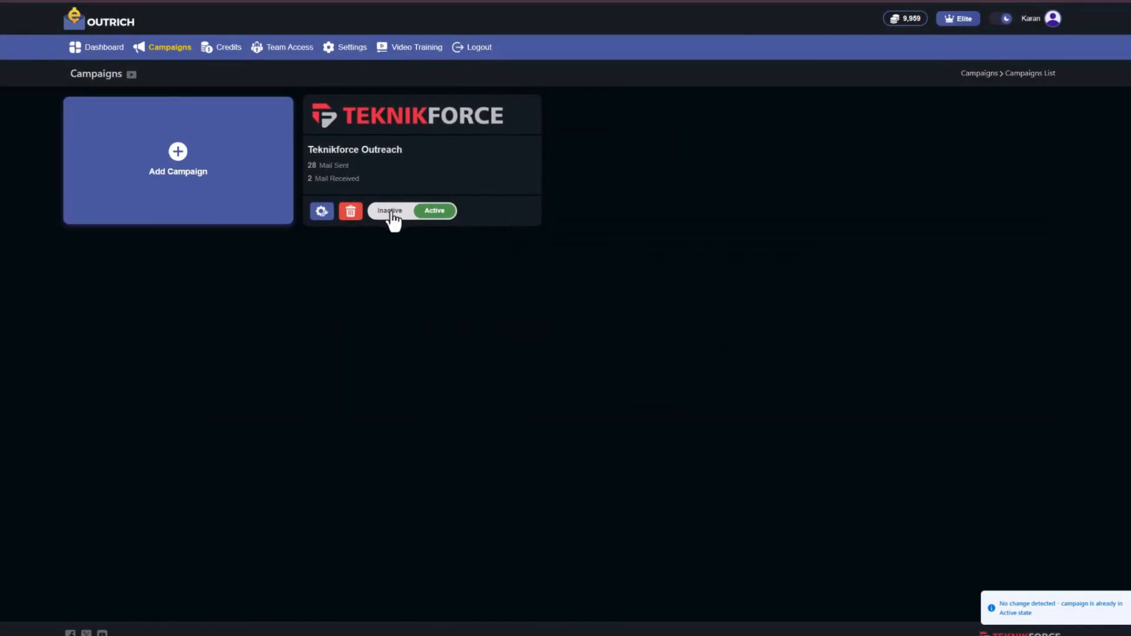
left_click(391, 212)
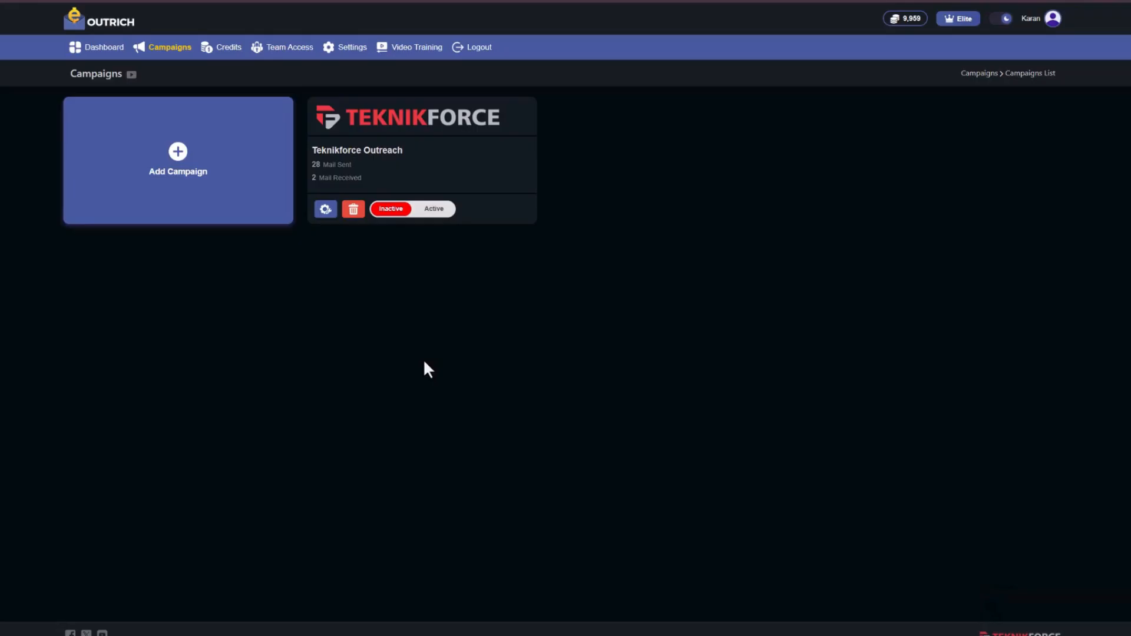
left_click(432, 211)
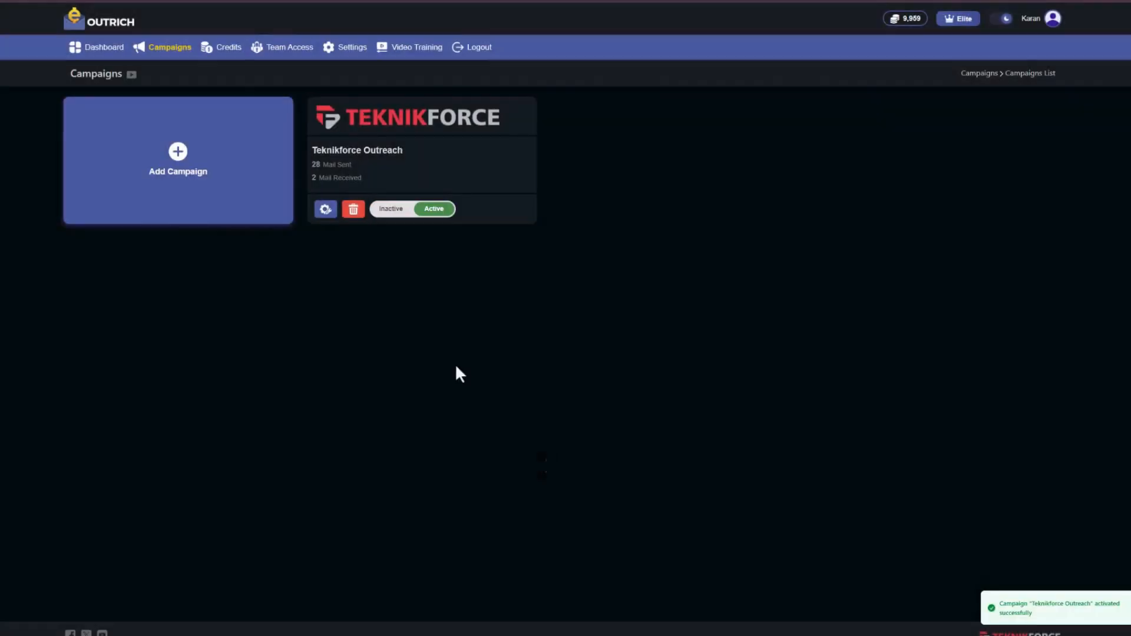
Open the Teknikforce Outreach campaign dashboard and scroll through its activity charts and tables.
left_click(419, 167)
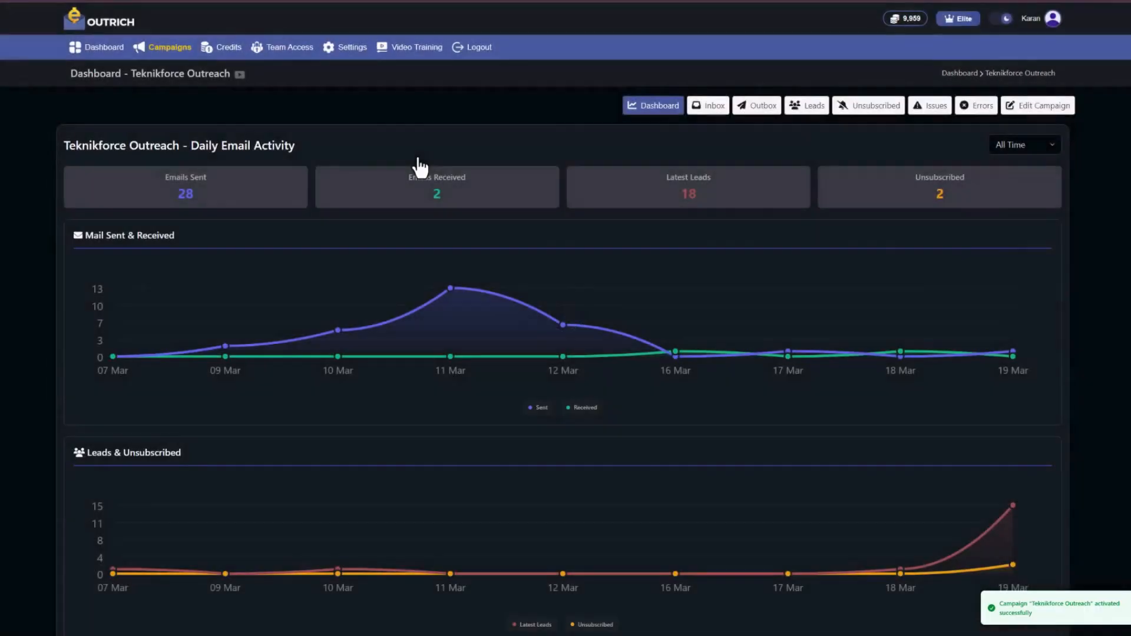
scroll(419, 167, "down", 5)
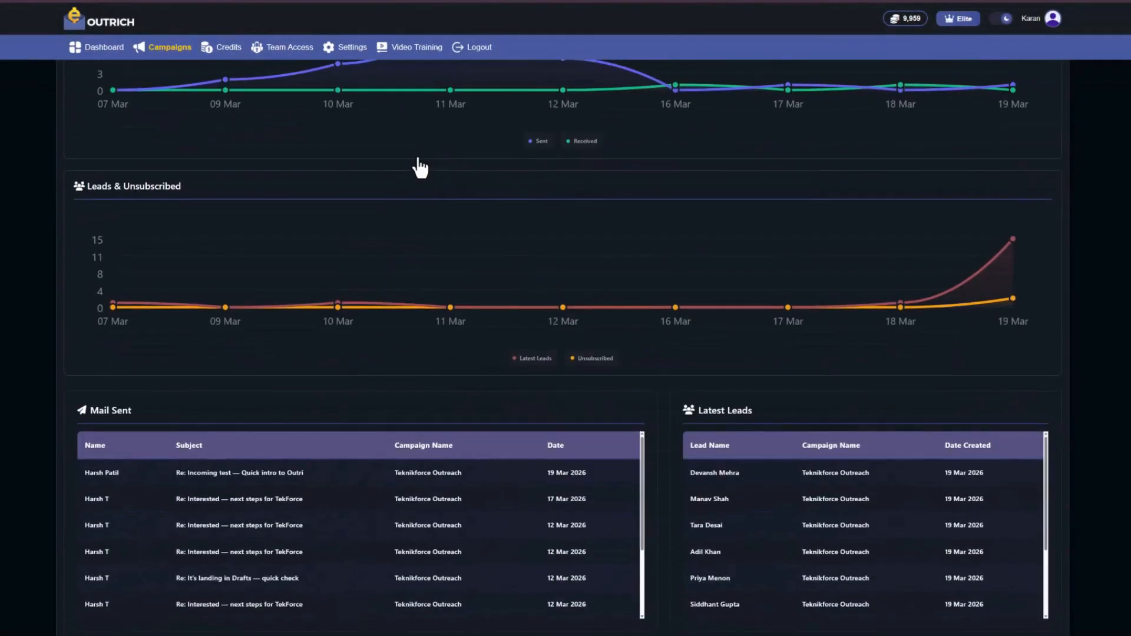